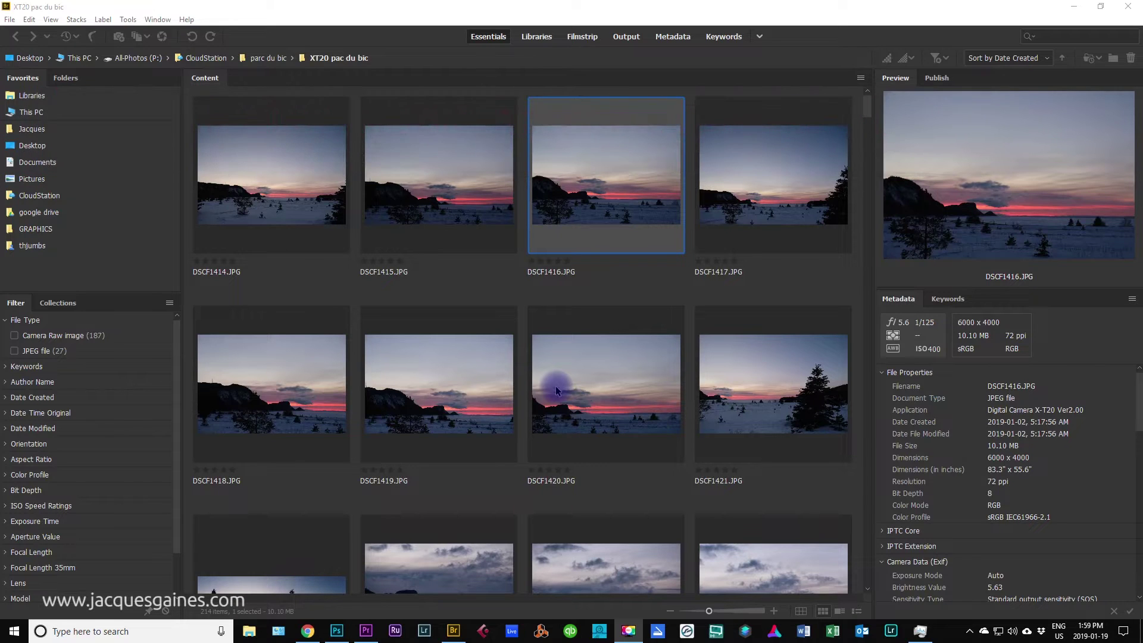
Select DSCF1414.JPG and view it as a full-screen preview.
{"action": "left_click", "coordinate": [265, 182]}
{"action": "key", "text": "space"}
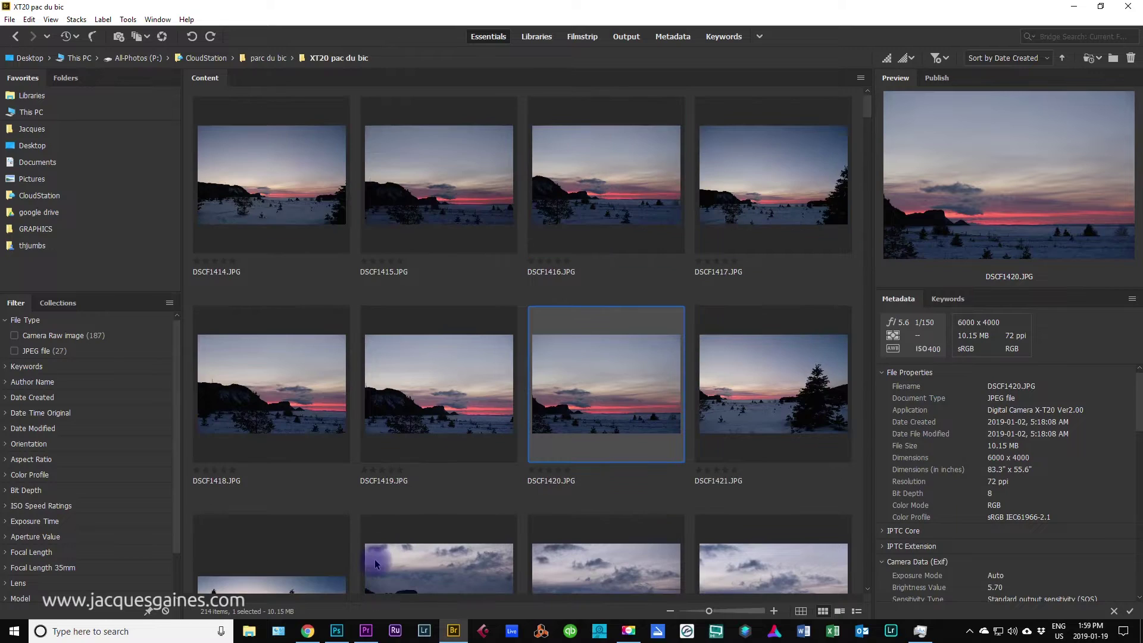
Preview DSCF1416.JPG full-screen, then close the preview.
{"action": "left_click", "coordinate": [566, 210]}
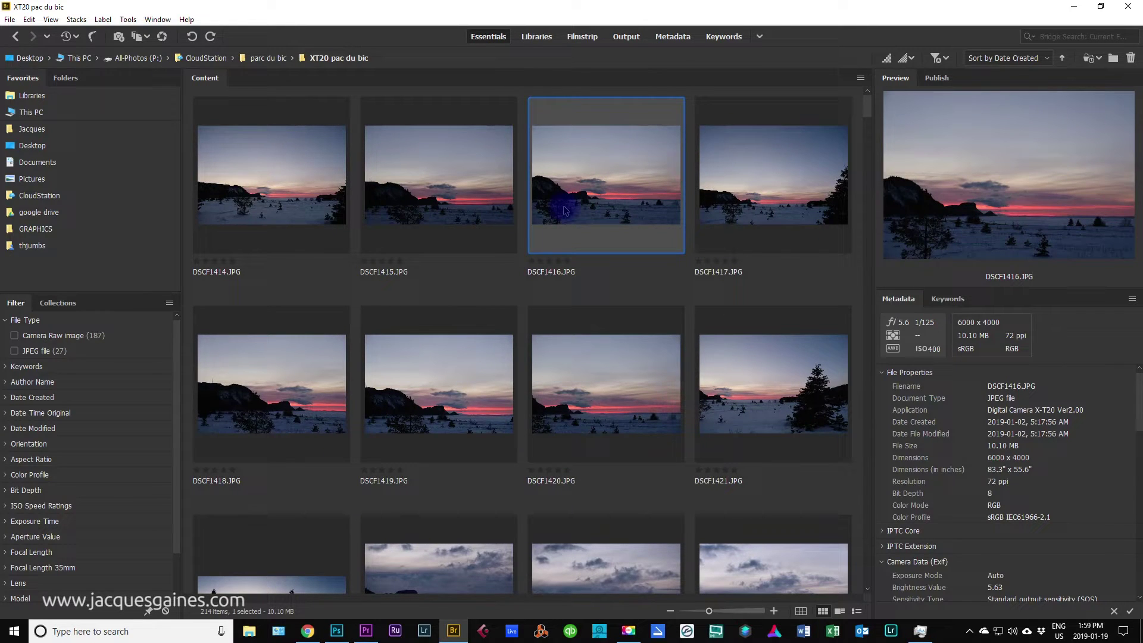
{"action": "key", "text": "space"}
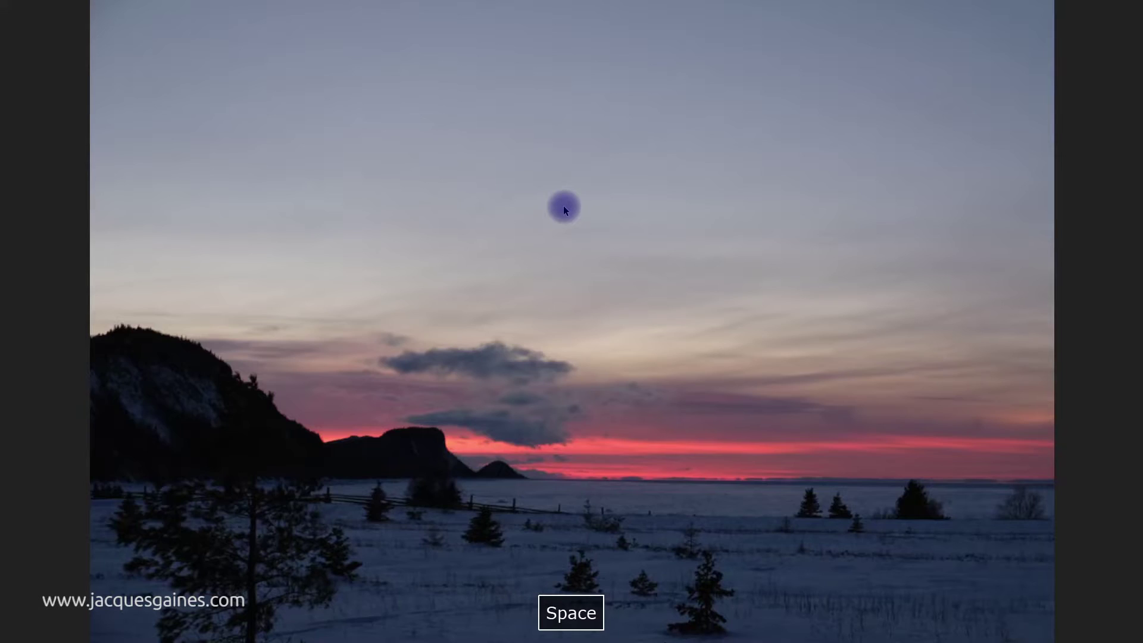
{"action": "key", "text": "space"}
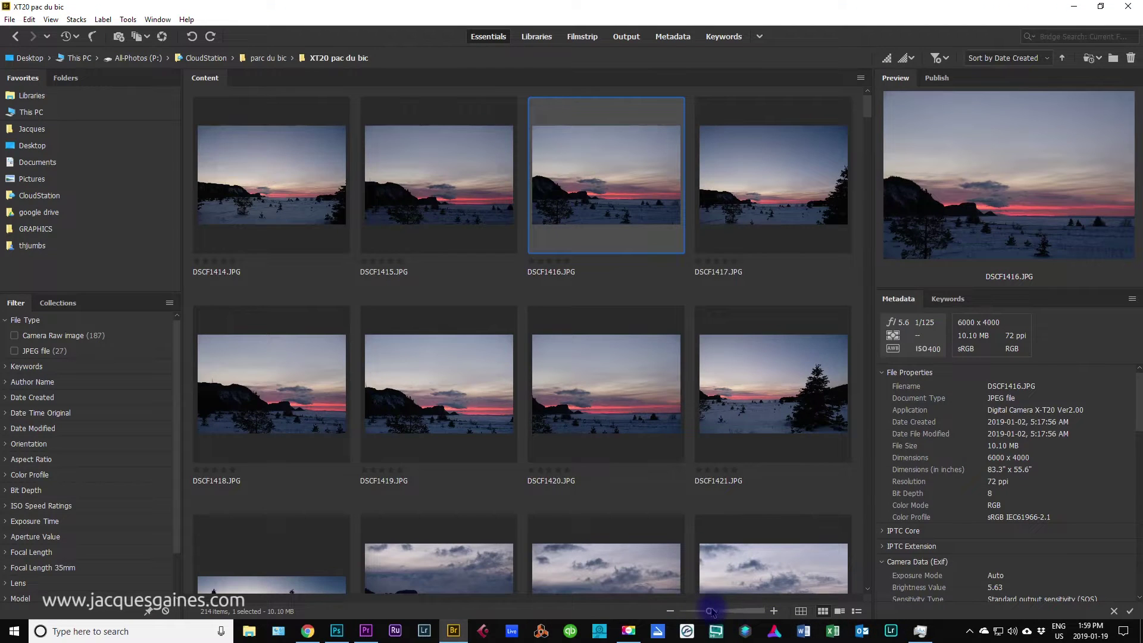
Enlarge the grid thumbnails, preview DSCF1416 again, and minimize Bridge.
{"action": "mouse_move", "coordinate": [710, 612]}
{"action": "left_mouse_down"}
{"action": "mouse_move", "coordinate": [731, 614]}
{"action": "mouse_move", "coordinate": [713, 612]}
{"action": "left_mouse_up"}
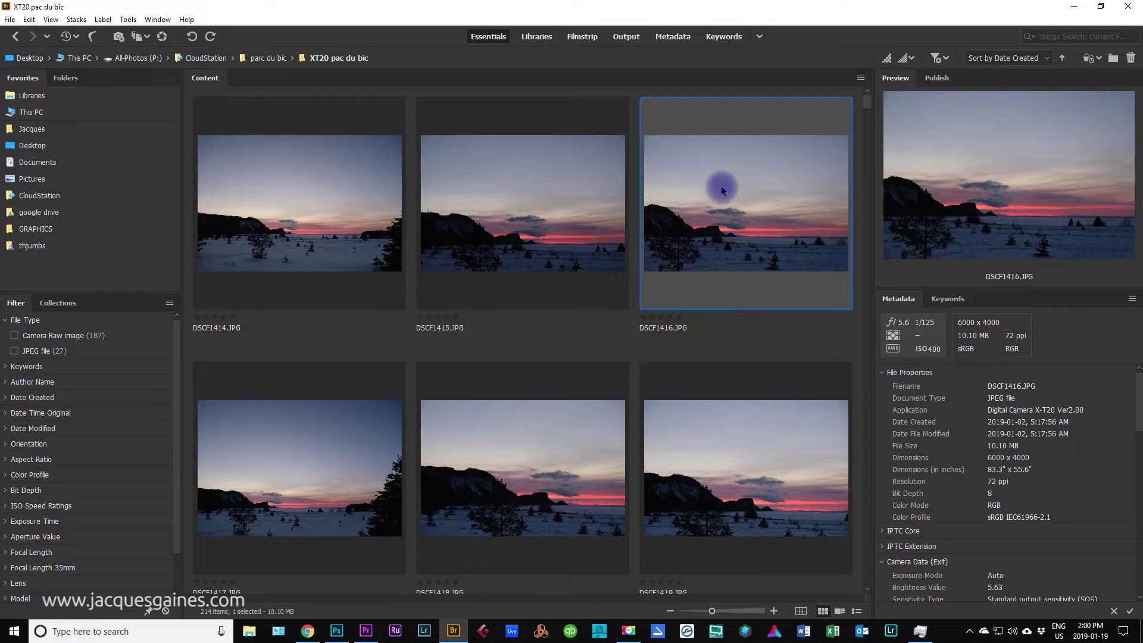
{"action": "key", "text": "space"}
{"action": "key", "text": "space"}
{"action": "left_click", "coordinate": [1069, 8]}
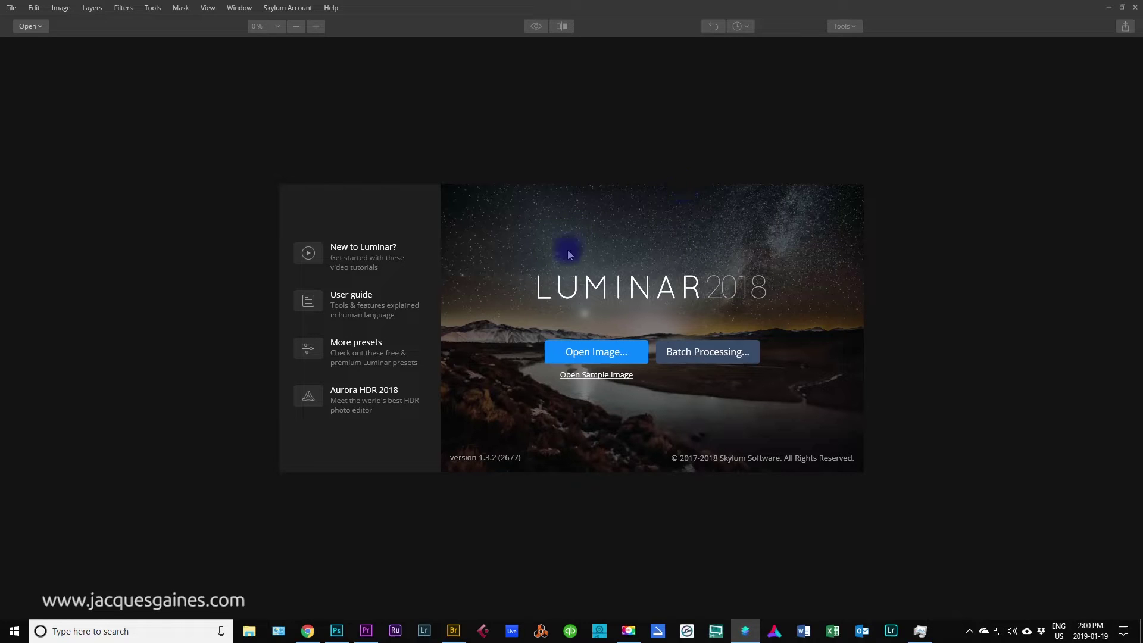
Open DSCF1416.JPG in Luminar and show the Basic presets strip.
{"action": "left_click", "coordinate": [601, 354]}
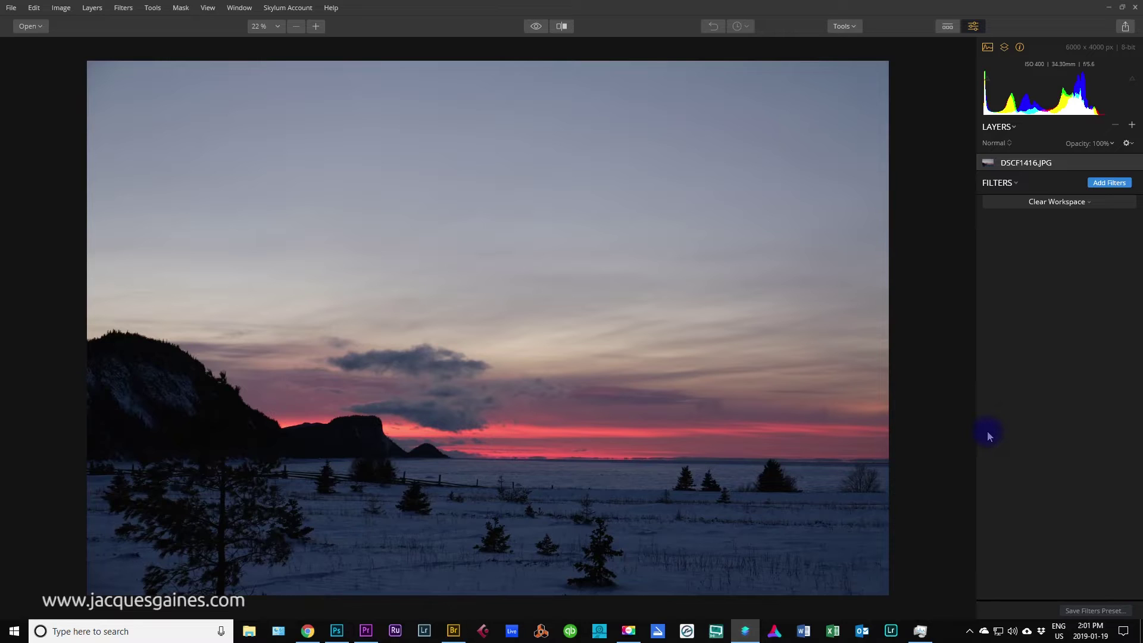
{"action": "left_click", "coordinate": [947, 26]}
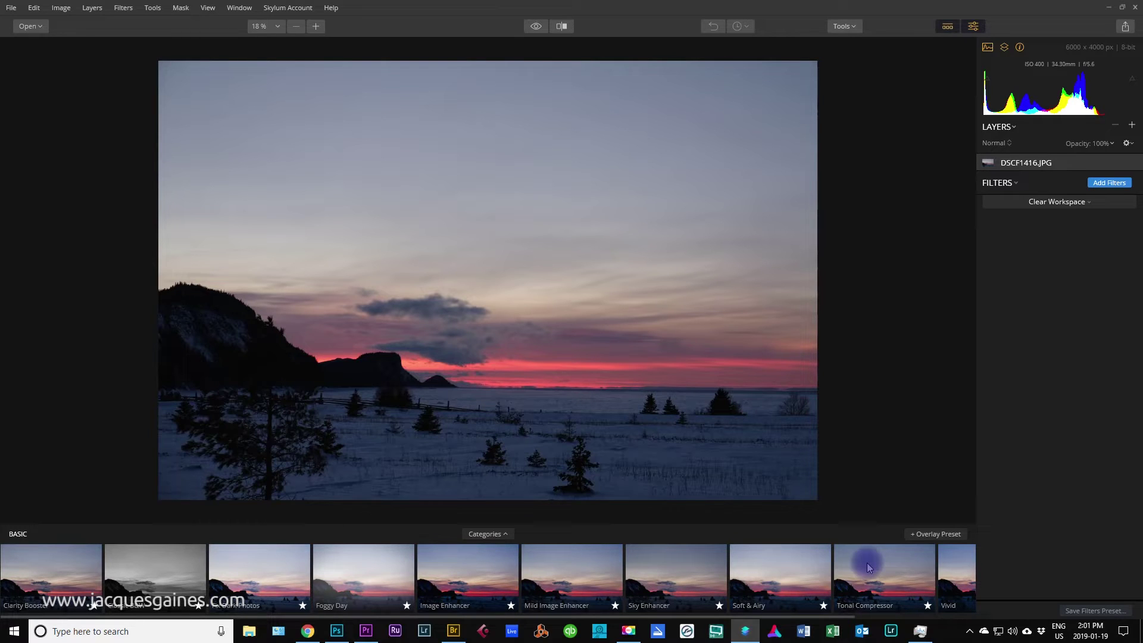
Hide the presets strip and bring up the Filters Catalog.
{"action": "left_click", "coordinate": [939, 28]}
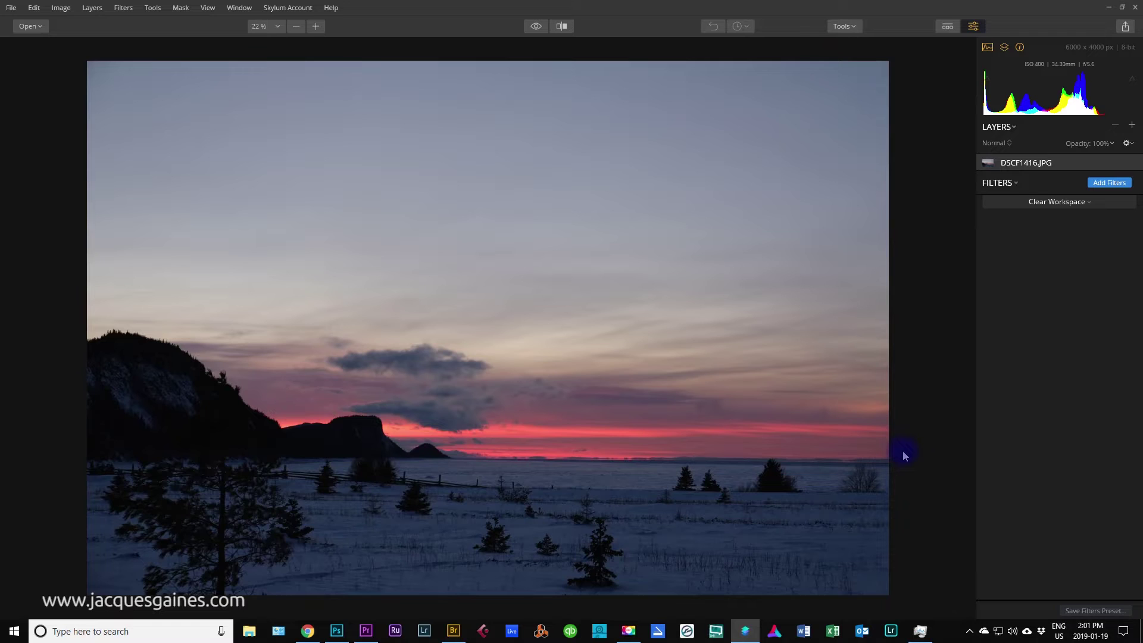
{"action": "left_click", "coordinate": [1103, 187]}
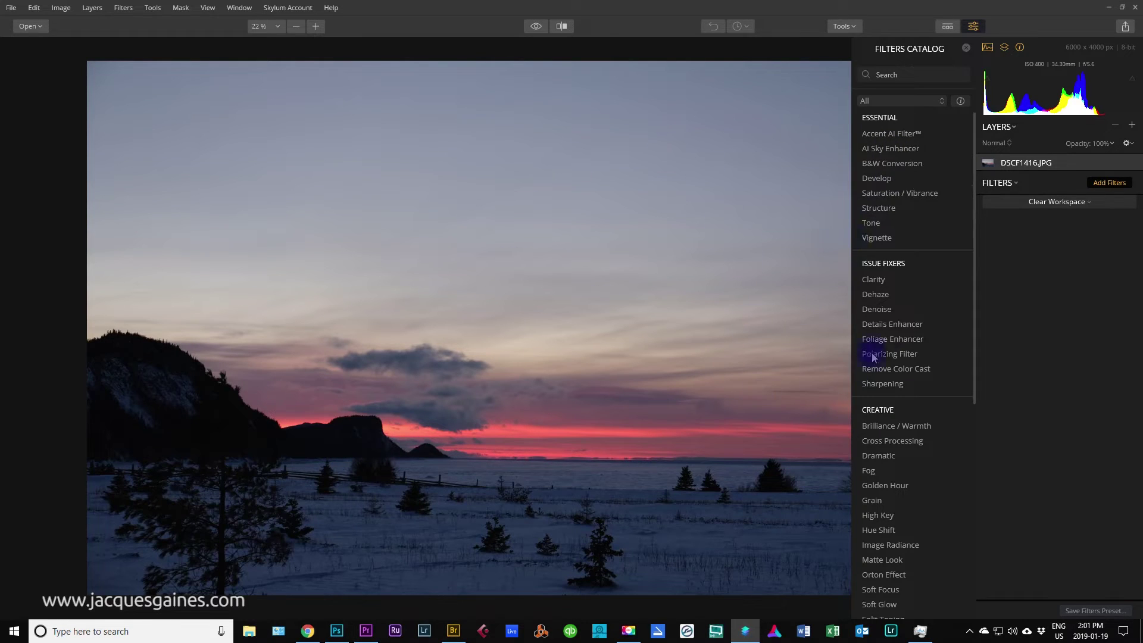
Add the AI Sky Enhancer filter and set its Amount to 75.
{"action": "left_click", "coordinate": [873, 149]}
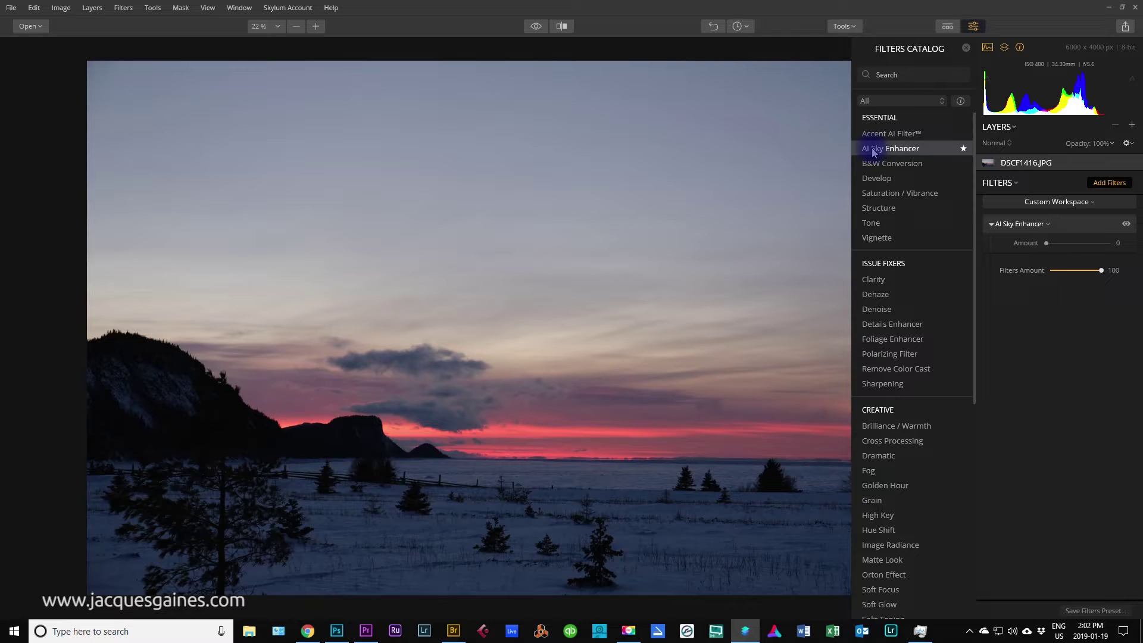
{"action": "mouse_move", "coordinate": [1046, 243]}
{"action": "left_mouse_down"}
{"action": "mouse_move", "coordinate": [1096, 240]}
{"action": "mouse_move", "coordinate": [1042, 243]}
{"action": "left_mouse_up"}
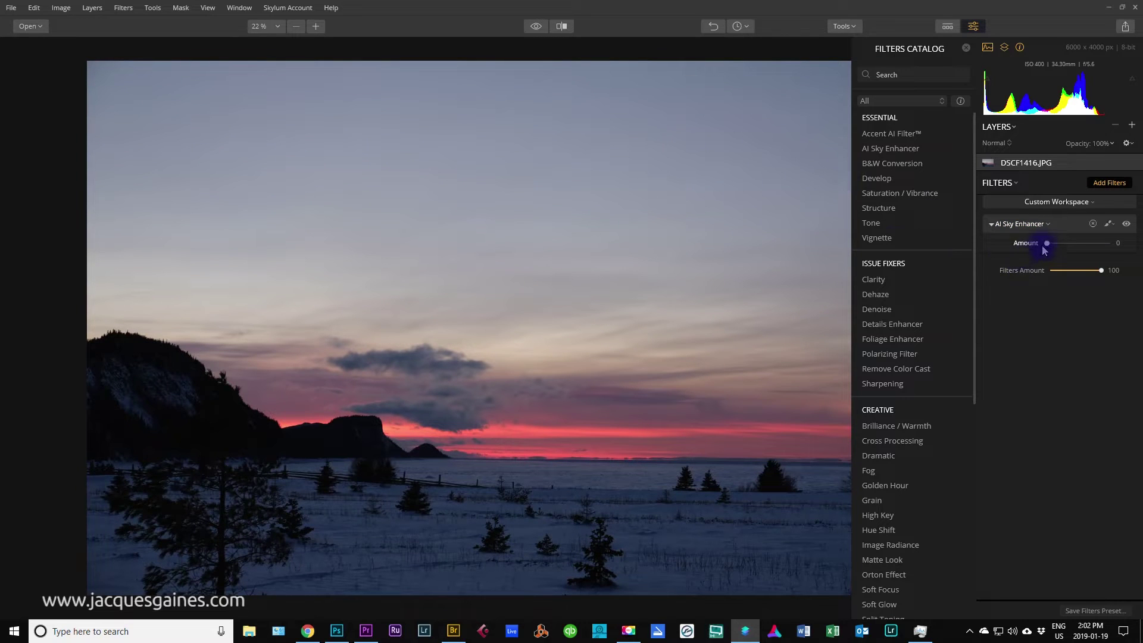
{"action": "left_click_drag", "start_coordinate": [1045, 243], "coordinate": [1092, 243]}
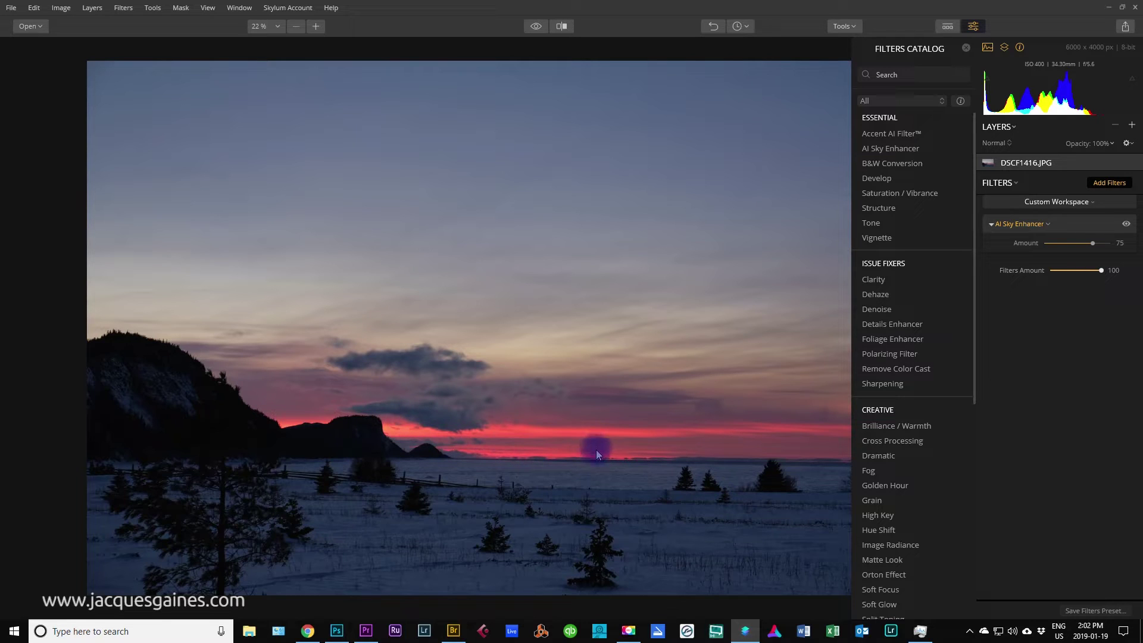
{"action": "mouse_move", "coordinate": [1062, 228]}
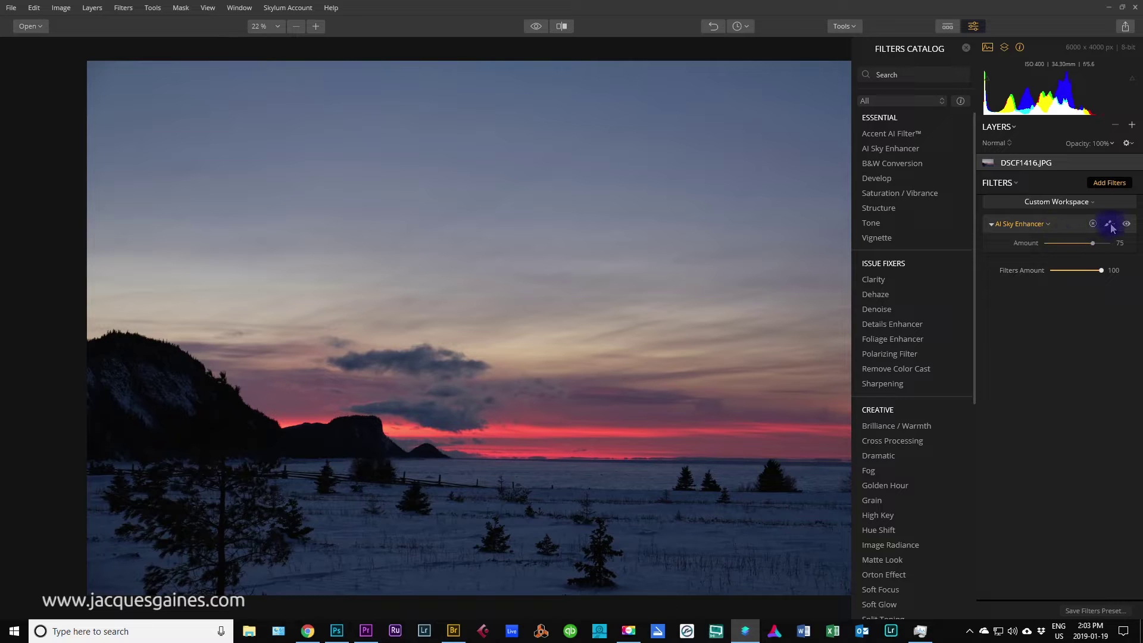
{"action": "left_click", "coordinate": [1110, 225]}
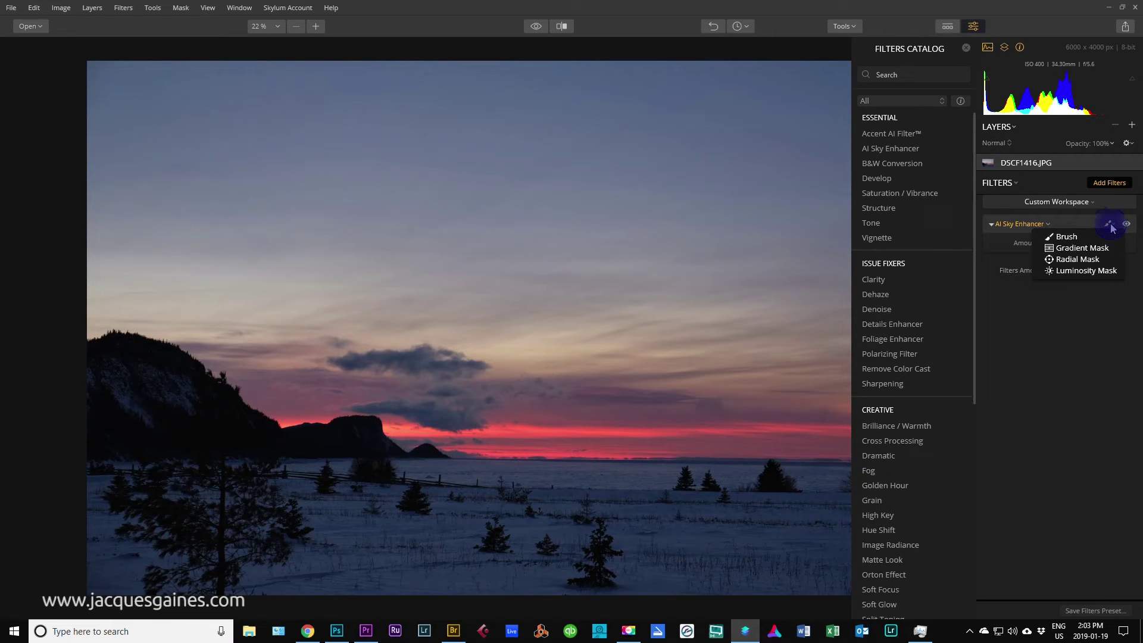
Brush a mask for AI Sky Enhancer over the clouds and horizon sky.
{"action": "left_click", "coordinate": [1067, 238]}
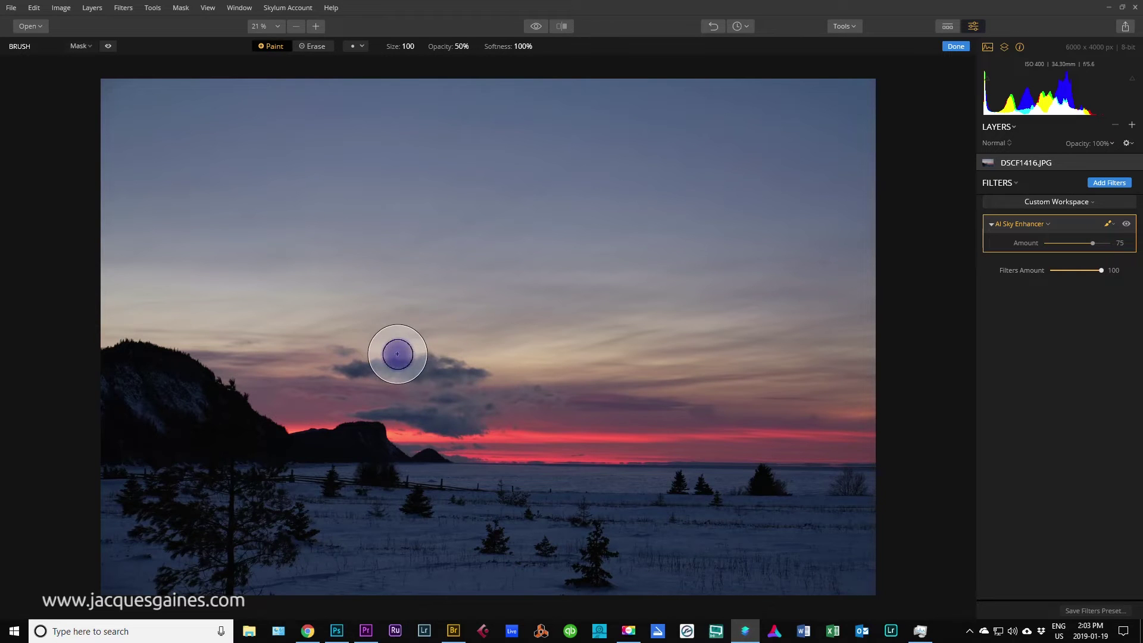
{"action": "mouse_move", "coordinate": [397, 355]}
{"action": "left_mouse_down"}
{"action": "mouse_move", "coordinate": [249, 337]}
{"action": "mouse_move", "coordinate": [260, 328]}
{"action": "mouse_move", "coordinate": [356, 358]}
{"action": "mouse_move", "coordinate": [450, 367]}
{"action": "mouse_move", "coordinate": [322, 365]}
{"action": "mouse_move", "coordinate": [513, 380]}
{"action": "mouse_move", "coordinate": [423, 383]}
{"action": "mouse_move", "coordinate": [540, 414]}
{"action": "mouse_move", "coordinate": [459, 420]}
{"action": "mouse_move", "coordinate": [577, 428]}
{"action": "mouse_move", "coordinate": [455, 413]}
{"action": "mouse_move", "coordinate": [616, 413]}
{"action": "mouse_move", "coordinate": [461, 404]}
{"action": "mouse_move", "coordinate": [652, 396]}
{"action": "mouse_move", "coordinate": [511, 392]}
{"action": "mouse_move", "coordinate": [687, 387]}
{"action": "mouse_move", "coordinate": [624, 379]}
{"action": "mouse_move", "coordinate": [688, 373]}
{"action": "left_mouse_up"}
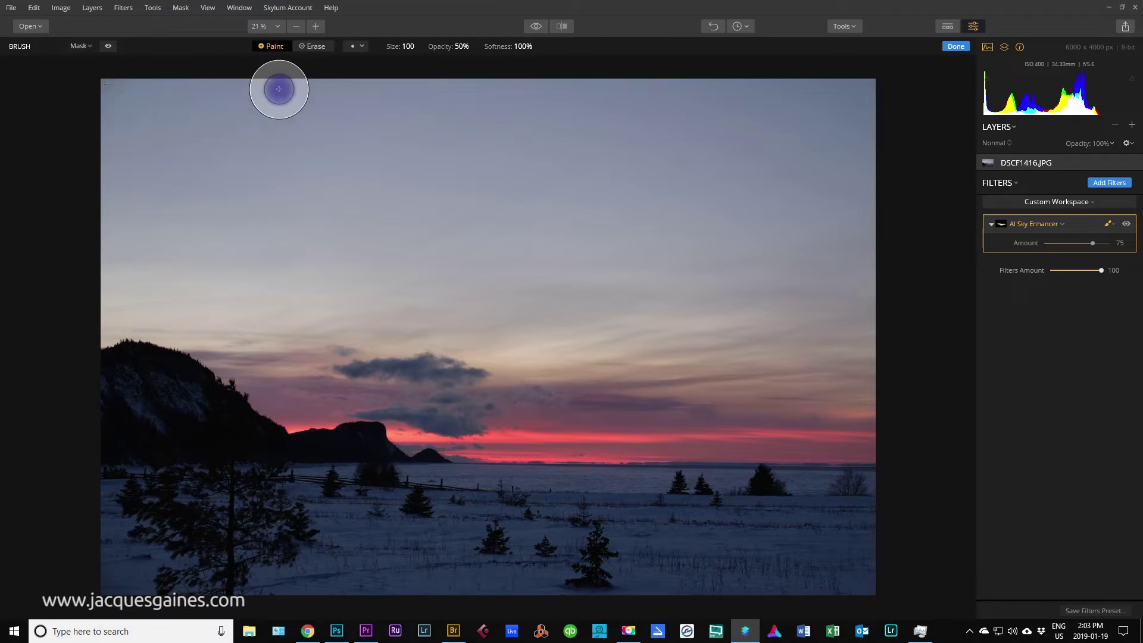
{"action": "left_click", "coordinate": [89, 47]}
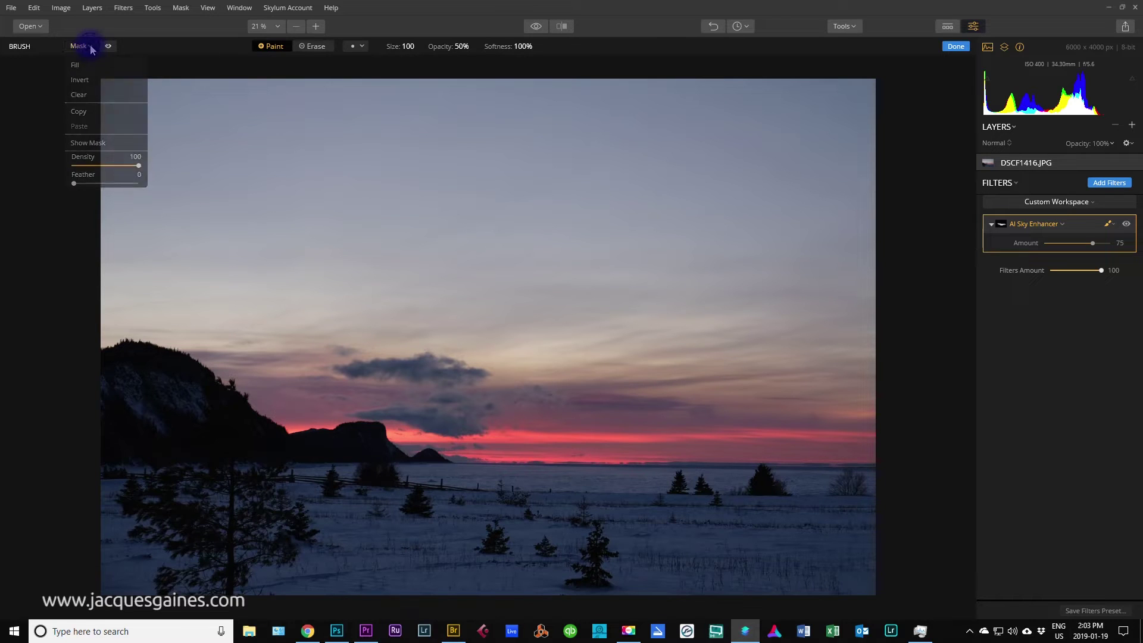
With the red mask overlay shown, paint the remaining sky up to the hill edge.
{"action": "left_click", "coordinate": [108, 48]}
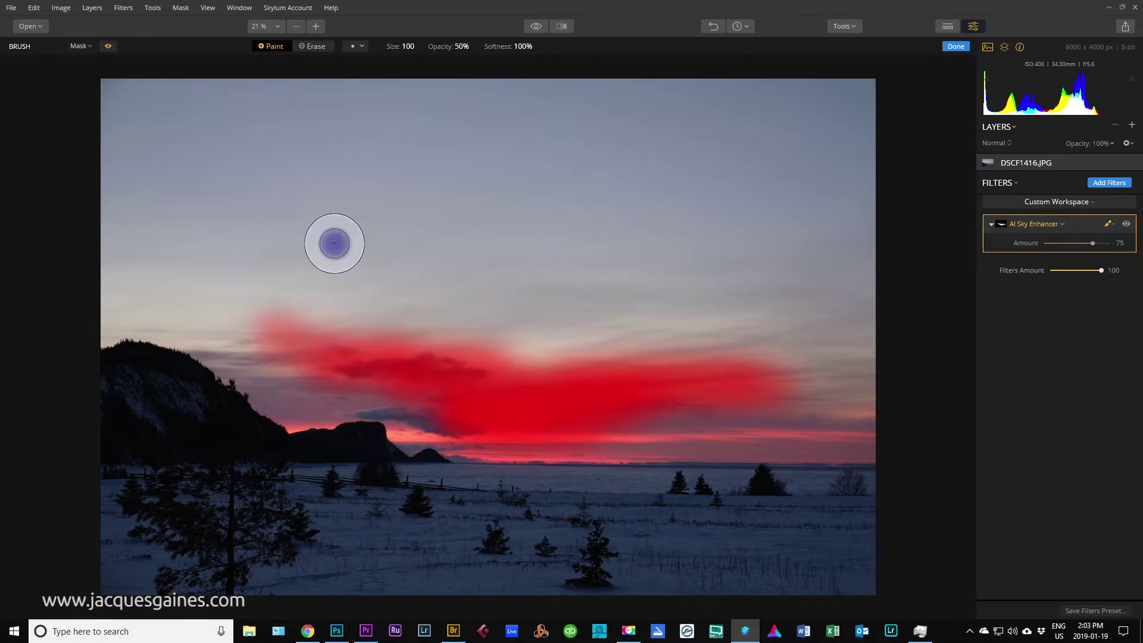
{"action": "mouse_move", "coordinate": [809, 421]}
{"action": "left_mouse_down"}
{"action": "mouse_move", "coordinate": [607, 410]}
{"action": "mouse_move", "coordinate": [811, 406]}
{"action": "mouse_move", "coordinate": [726, 395]}
{"action": "mouse_move", "coordinate": [797, 388]}
{"action": "mouse_move", "coordinate": [672, 372]}
{"action": "mouse_move", "coordinate": [625, 343]}
{"action": "left_mouse_up"}
{"action": "key", "text": "bracketright"}
{"action": "key", "text": "bracketright"}
{"action": "key", "text": "bracketright"}
{"action": "key", "text": "bracketright"}
{"action": "key", "text": "bracketright"}
{"action": "key", "text": "bracketright"}
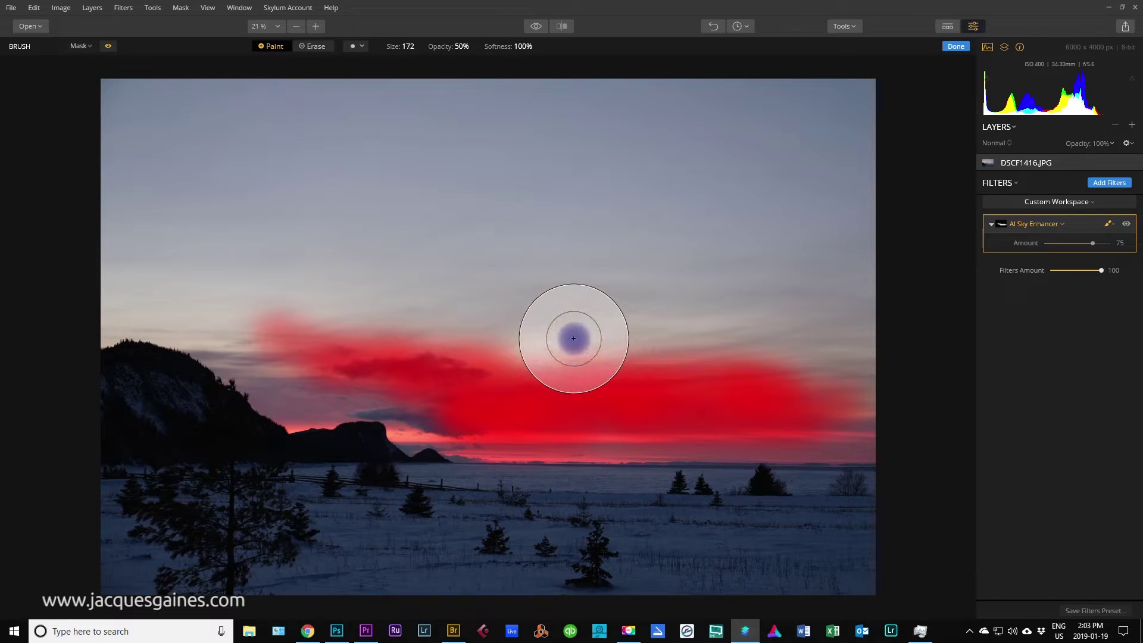
{"action": "mouse_move", "coordinate": [505, 321]}
{"action": "left_mouse_down"}
{"action": "mouse_move", "coordinate": [592, 278]}
{"action": "mouse_move", "coordinate": [897, 285]}
{"action": "mouse_move", "coordinate": [694, 332]}
{"action": "mouse_move", "coordinate": [847, 372]}
{"action": "mouse_move", "coordinate": [817, 136]}
{"action": "mouse_move", "coordinate": [843, 139]}
{"action": "mouse_move", "coordinate": [848, 112]}
{"action": "mouse_move", "coordinate": [117, 110]}
{"action": "mouse_move", "coordinate": [117, 172]}
{"action": "mouse_move", "coordinate": [133, 213]}
{"action": "mouse_move", "coordinate": [273, 241]}
{"action": "mouse_move", "coordinate": [440, 246]}
{"action": "mouse_move", "coordinate": [184, 190]}
{"action": "mouse_move", "coordinate": [610, 219]}
{"action": "mouse_move", "coordinate": [402, 182]}
{"action": "mouse_move", "coordinate": [581, 200]}
{"action": "mouse_move", "coordinate": [790, 199]}
{"action": "mouse_move", "coordinate": [758, 188]}
{"action": "mouse_move", "coordinate": [859, 136]}
{"action": "mouse_move", "coordinate": [861, 182]}
{"action": "mouse_move", "coordinate": [860, 124]}
{"action": "mouse_move", "coordinate": [583, 257]}
{"action": "mouse_move", "coordinate": [359, 261]}
{"action": "mouse_move", "coordinate": [542, 343]}
{"action": "mouse_move", "coordinate": [399, 337]}
{"action": "mouse_move", "coordinate": [291, 313]}
{"action": "mouse_move", "coordinate": [190, 260]}
{"action": "mouse_move", "coordinate": [511, 358]}
{"action": "mouse_move", "coordinate": [383, 343]}
{"action": "mouse_move", "coordinate": [275, 309]}
{"action": "mouse_move", "coordinate": [503, 343]}
{"action": "mouse_move", "coordinate": [297, 313]}
{"action": "mouse_move", "coordinate": [213, 284]}
{"action": "mouse_move", "coordinate": [112, 278]}
{"action": "mouse_move", "coordinate": [104, 259]}
{"action": "mouse_move", "coordinate": [98, 319]}
{"action": "mouse_move", "coordinate": [170, 319]}
{"action": "mouse_move", "coordinate": [130, 306]}
{"action": "mouse_move", "coordinate": [106, 250]}
{"action": "mouse_move", "coordinate": [184, 327]}
{"action": "mouse_move", "coordinate": [209, 325]}
{"action": "mouse_move", "coordinate": [178, 310]}
{"action": "mouse_move", "coordinate": [165, 274]}
{"action": "mouse_move", "coordinate": [127, 241]}
{"action": "mouse_move", "coordinate": [257, 334]}
{"action": "mouse_move", "coordinate": [250, 340]}
{"action": "mouse_move", "coordinate": [301, 388]}
{"action": "mouse_move", "coordinate": [464, 401]}
{"action": "mouse_move", "coordinate": [804, 329]}
{"action": "mouse_move", "coordinate": [885, 408]}
{"action": "mouse_move", "coordinate": [551, 329]}
{"action": "mouse_move", "coordinate": [864, 383]}
{"action": "mouse_move", "coordinate": [814, 403]}
{"action": "mouse_move", "coordinate": [637, 402]}
{"action": "mouse_move", "coordinate": [448, 327]}
{"action": "mouse_move", "coordinate": [151, 280]}
{"action": "left_mouse_up"}
{"action": "key", "text": "bracketleft"}
{"action": "key", "text": "bracketleft"}
{"action": "key", "text": "bracketleft"}
{"action": "key", "text": "bracketleft"}
{"action": "key", "text": "bracketleft"}
{"action": "key", "text": "bracketright"}
{"action": "key", "text": "bracketright"}
{"action": "key", "text": "bracketright"}
{"action": "key", "text": "bracketright"}
{"action": "key", "text": "bracketleft"}
{"action": "key", "text": "bracketleft"}
{"action": "key", "text": "bracketleft"}
{"action": "key", "text": "bracketleft"}
{"action": "key", "text": "bracketleft"}
{"action": "key", "text": "bracketleft"}
{"action": "key", "text": "bracketleft"}
{"action": "key", "text": "bracketleft"}
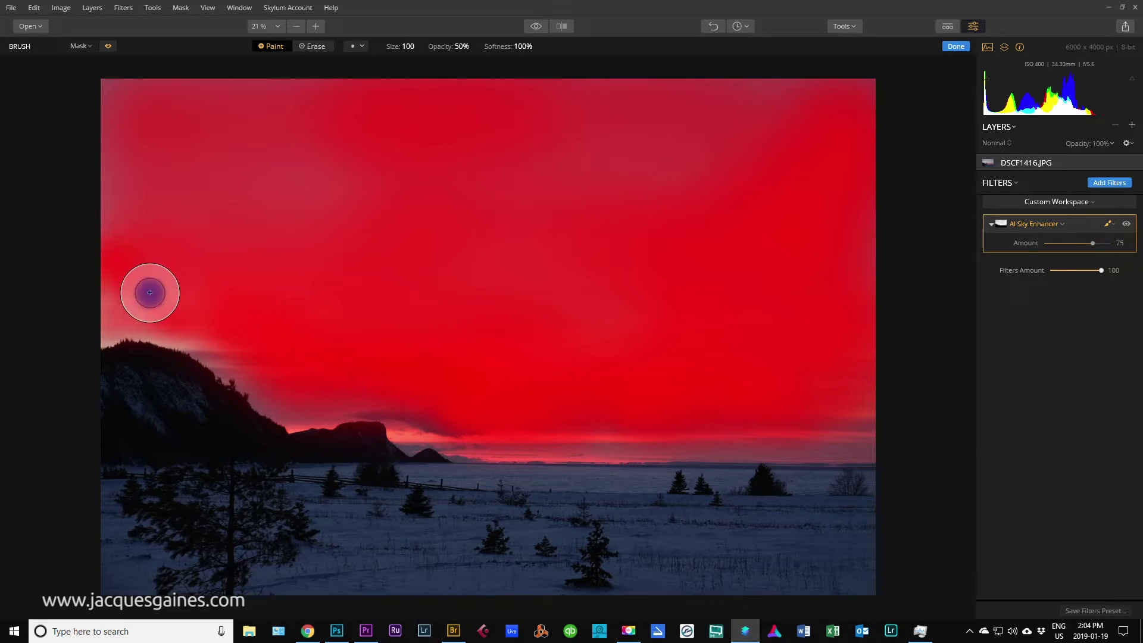
{"action": "mouse_move", "coordinate": [141, 296]}
{"action": "left_mouse_down"}
{"action": "mouse_move", "coordinate": [136, 335]}
{"action": "mouse_move", "coordinate": [172, 332]}
{"action": "mouse_move", "coordinate": [119, 328]}
{"action": "mouse_move", "coordinate": [107, 160]}
{"action": "left_mouse_up"}
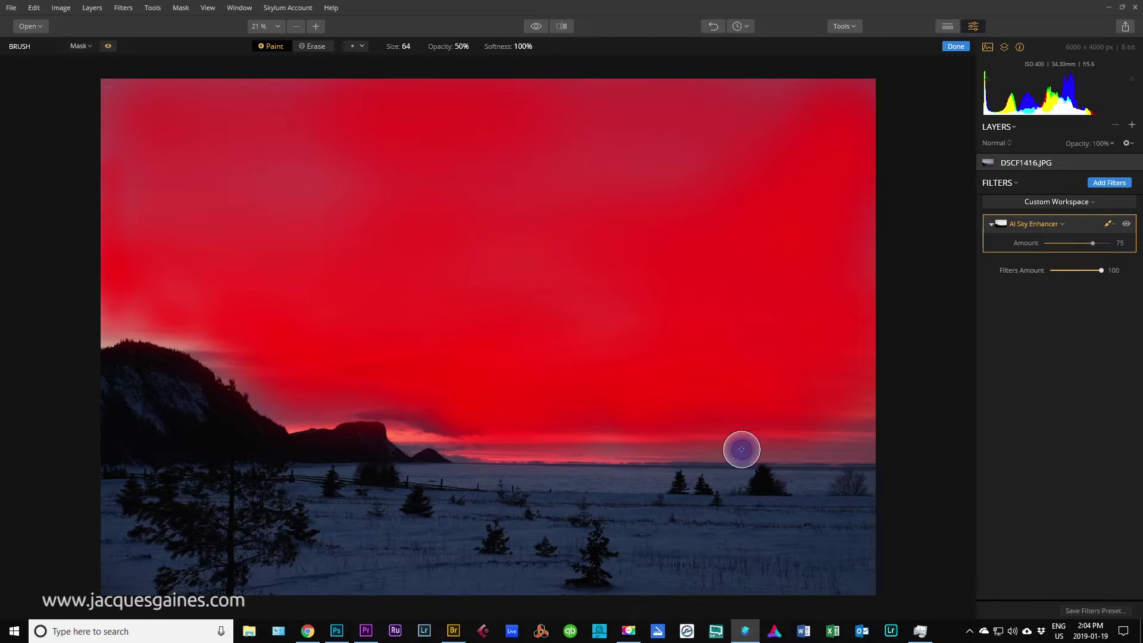
Hide the mask overlay and toggle AI Sky Enhancer off and on to compare.
{"action": "left_click", "coordinate": [108, 47]}
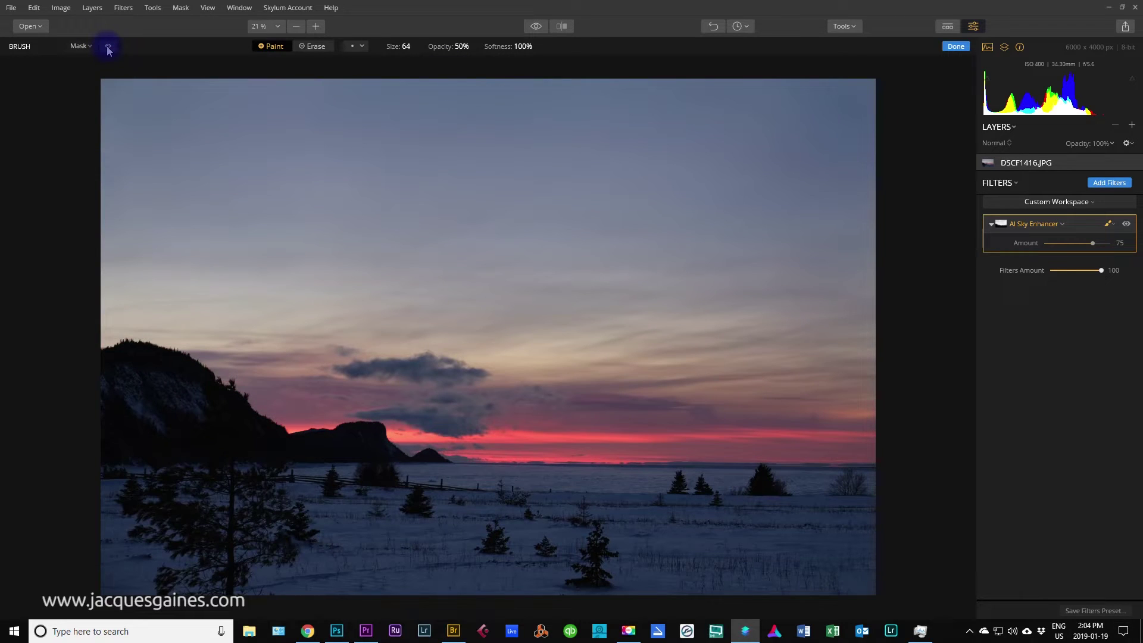
{"action": "left_click", "coordinate": [1127, 225]}
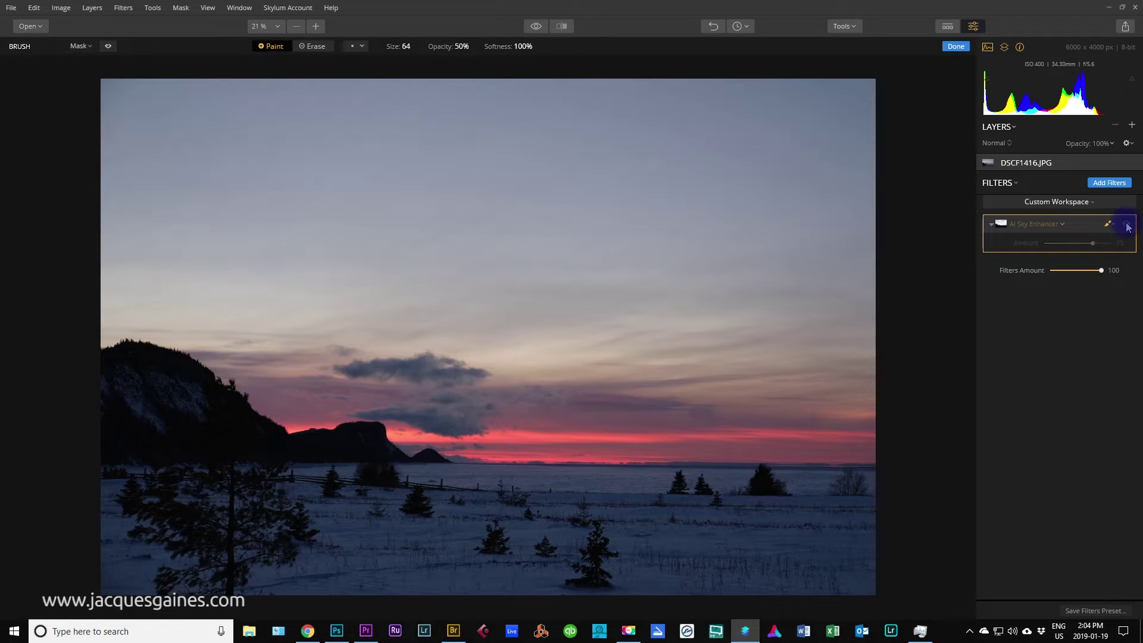
{"action": "left_click", "coordinate": [1126, 226]}
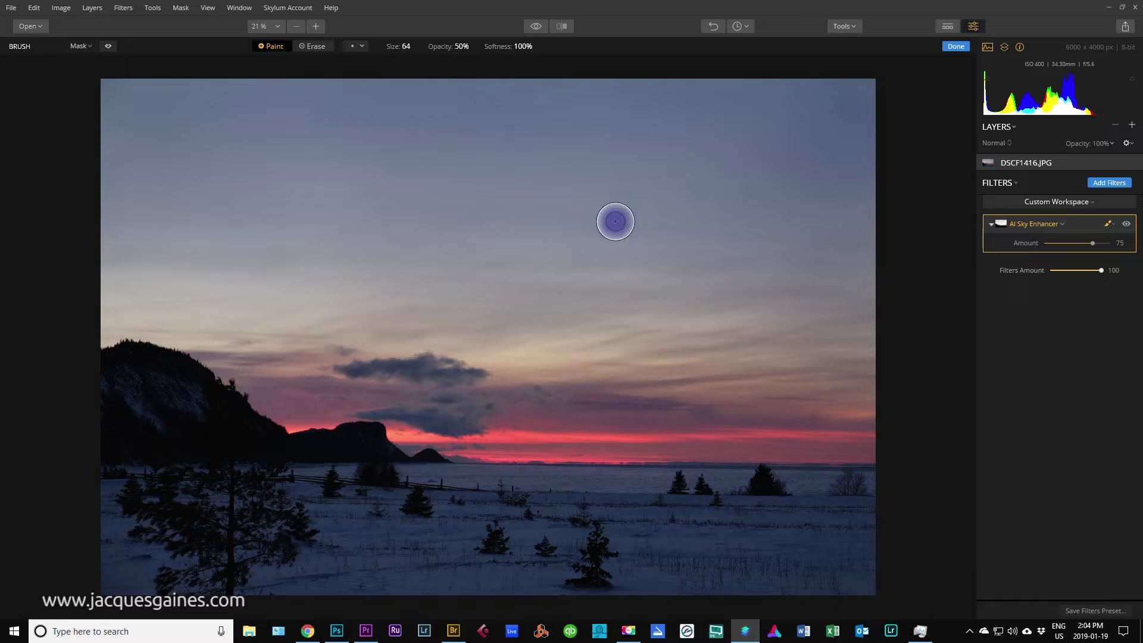
{"action": "left_click", "coordinate": [1126, 225]}
{"action": "left_click", "coordinate": [1127, 225]}
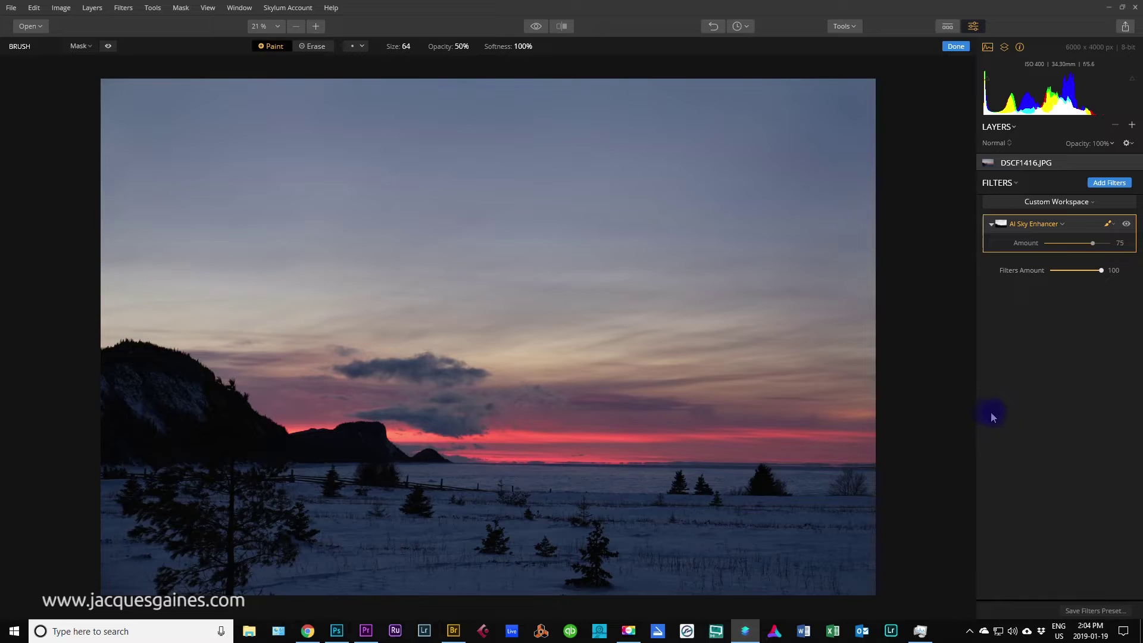
{"action": "left_click", "coordinate": [1109, 183]}
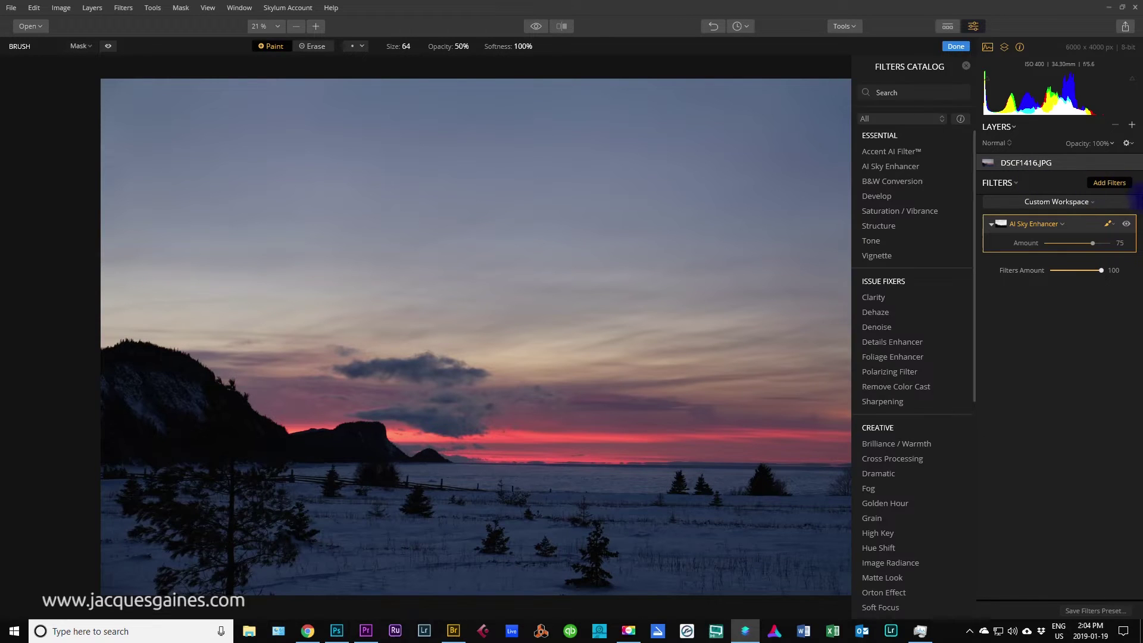
Add the Accent AI Filter with Boost 11 and toggle it to compare.
{"action": "left_click", "coordinate": [889, 154]}
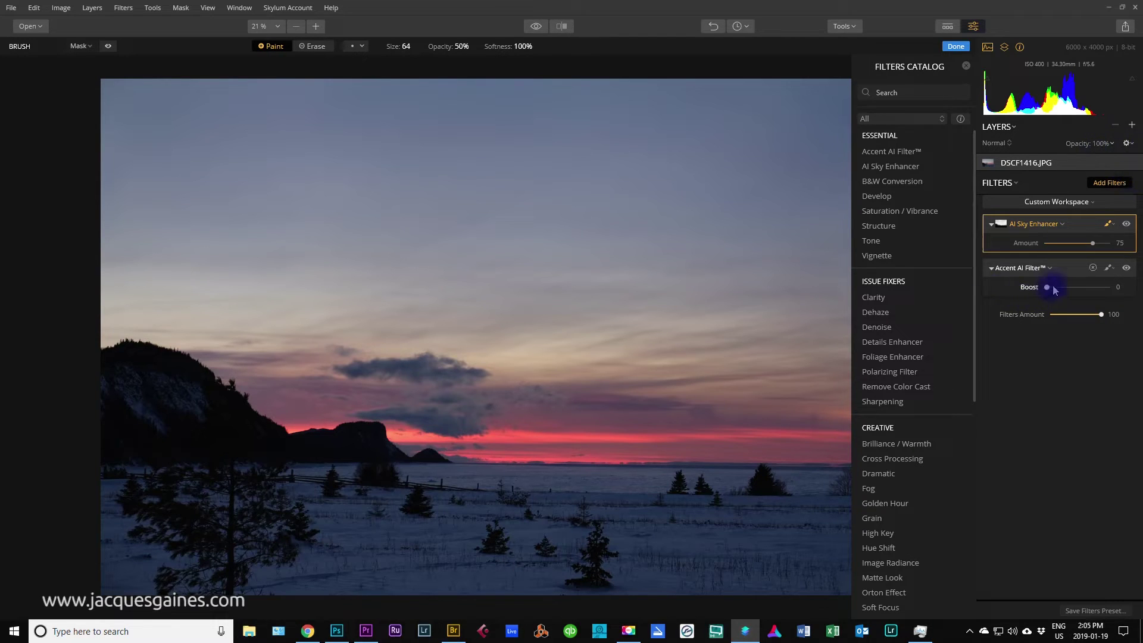
{"action": "mouse_move", "coordinate": [1053, 290]}
{"action": "left_mouse_down"}
{"action": "mouse_move", "coordinate": [1097, 288]}
{"action": "mouse_move", "coordinate": [1054, 302]}
{"action": "left_mouse_up"}
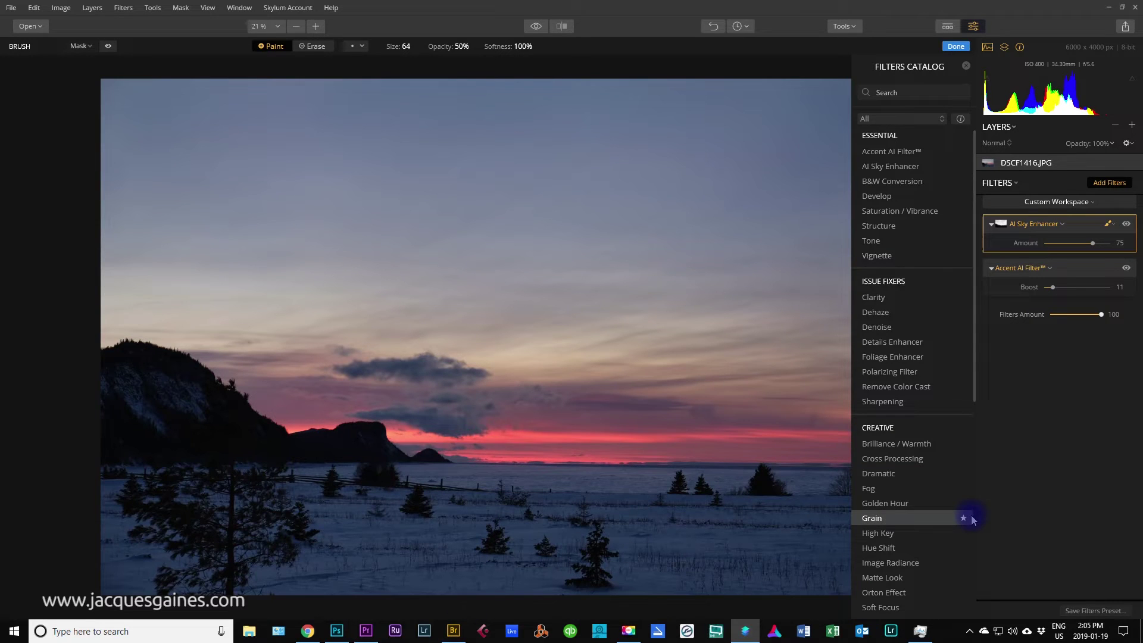
{"action": "left_click", "coordinate": [1127, 268]}
{"action": "left_click", "coordinate": [1127, 269]}
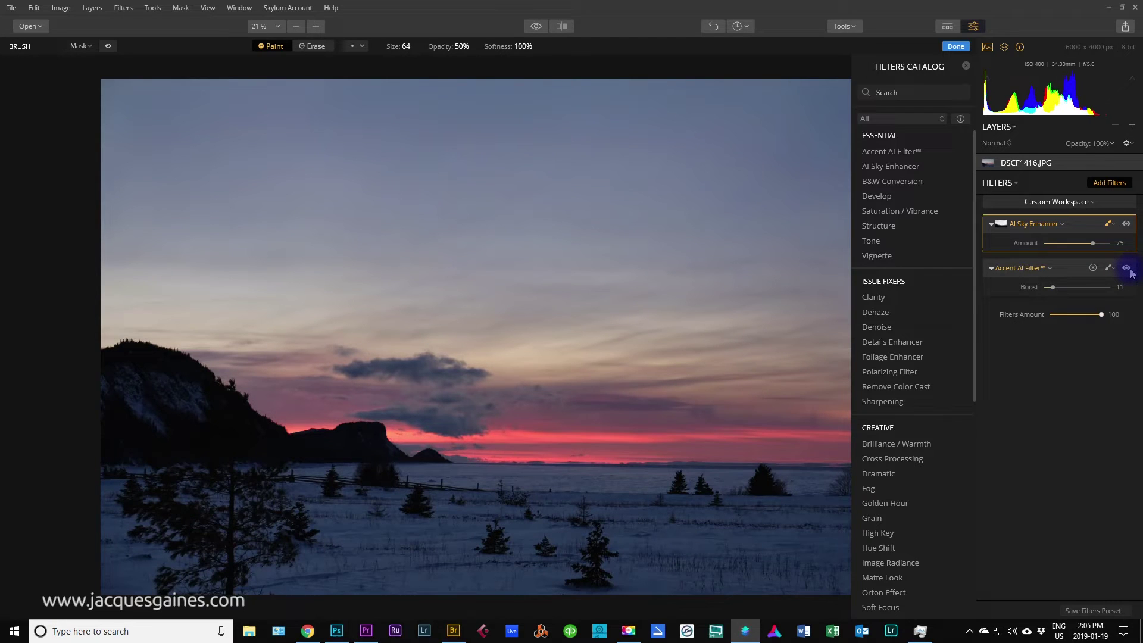
{"action": "left_click", "coordinate": [1126, 268]}
{"action": "left_click", "coordinate": [1126, 269]}
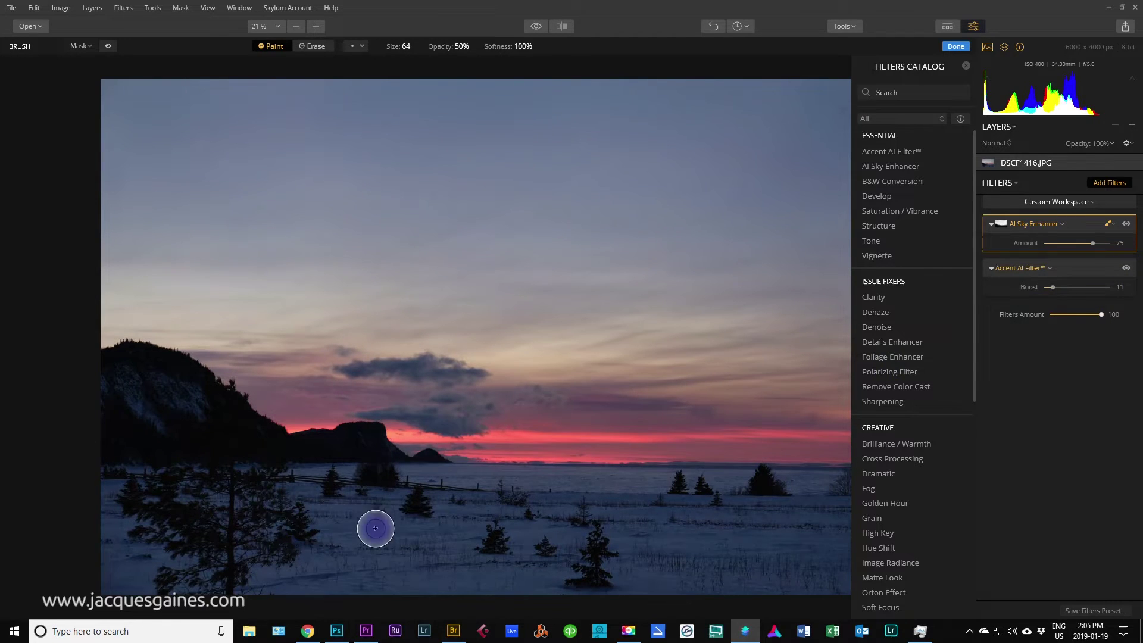
Compare the edited sunset against the unedited original several times.
{"action": "left_click", "coordinate": [547, 30]}
{"action": "left_click", "coordinate": [547, 29]}
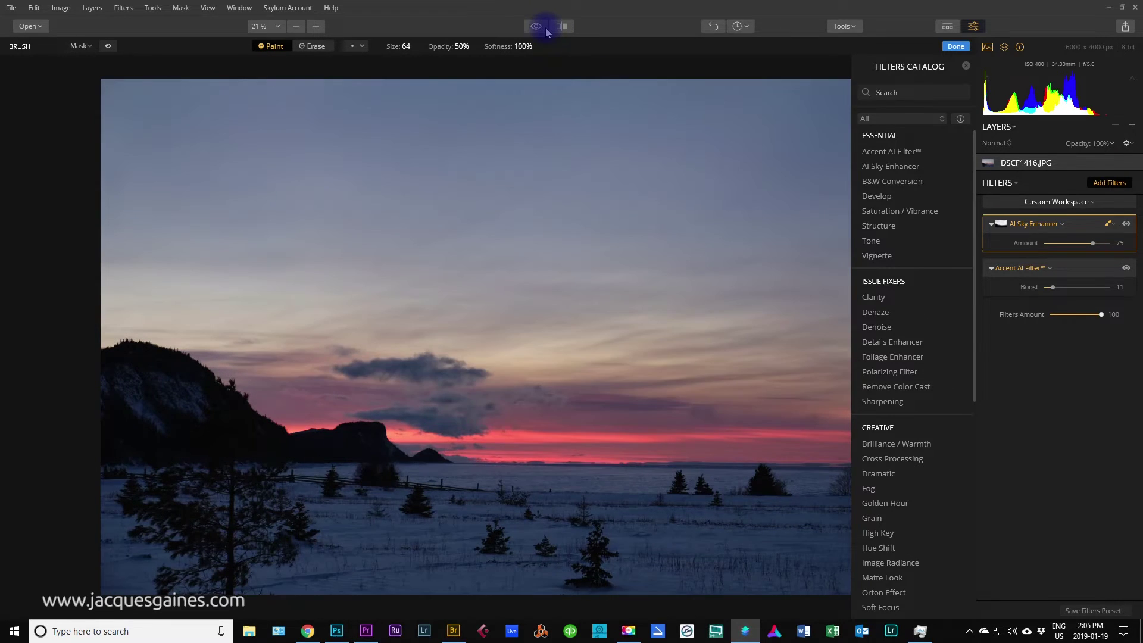
{"action": "left_click", "coordinate": [545, 31]}
{"action": "left_click", "coordinate": [544, 31]}
{"action": "left_click", "coordinate": [544, 31]}
{"action": "left_click", "coordinate": [544, 30]}
{"action": "scroll", "coordinate": [977, 373], "scroll_direction": "down", "scroll_amount": 6}
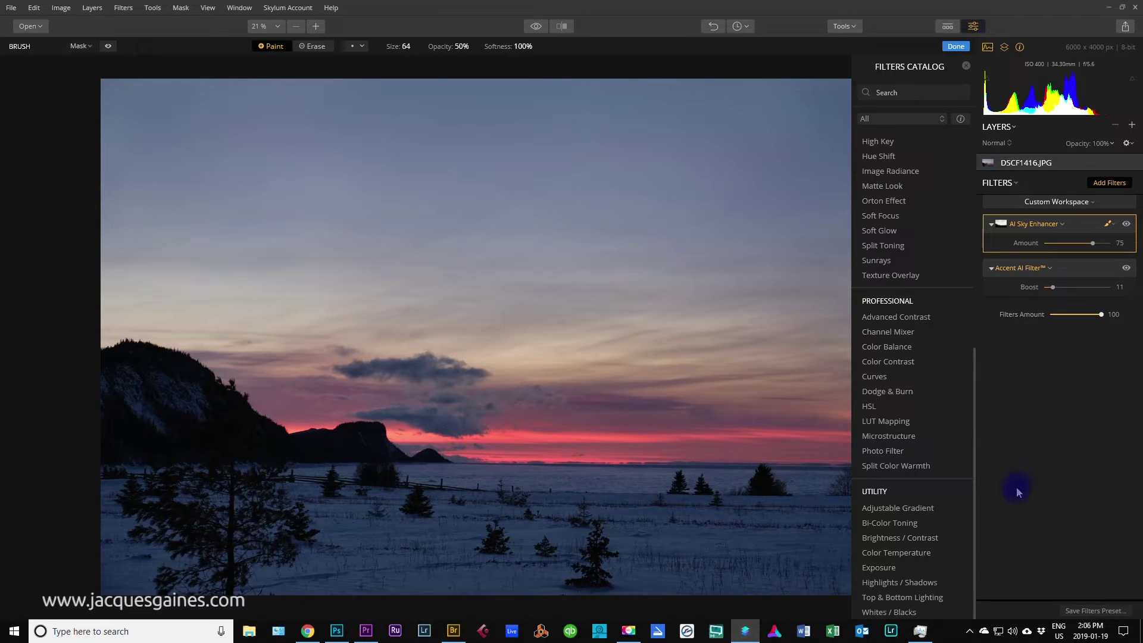
Search 'gold' and add Golden Hour at Amount 12, Saturation 0.
{"action": "left_click", "coordinate": [912, 94]}
{"action": "type", "text": "gold"}
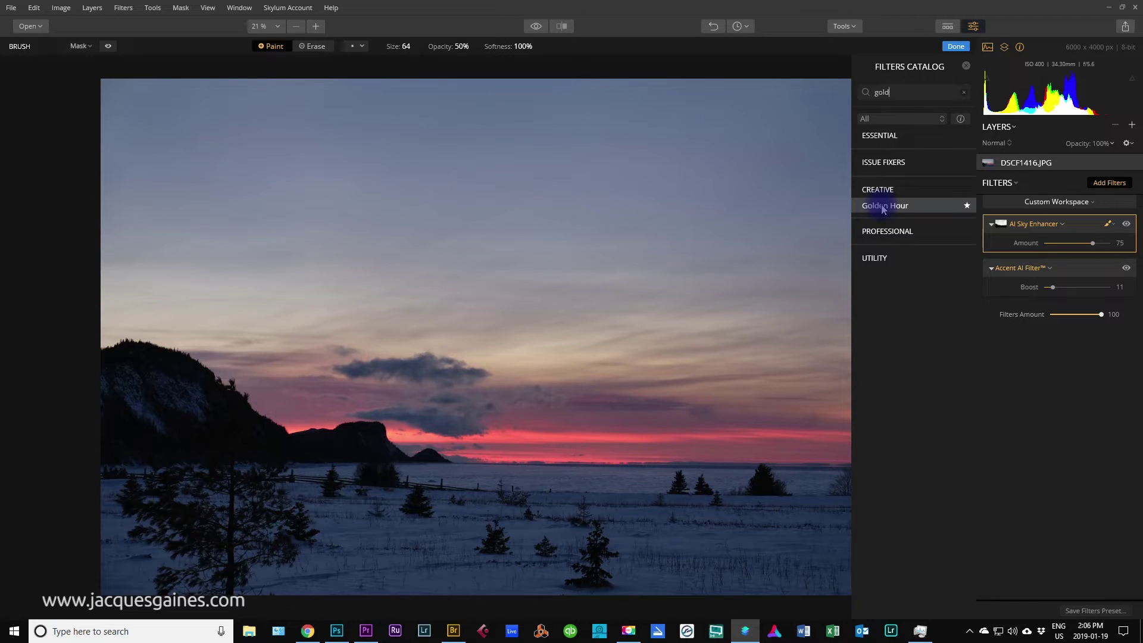
{"action": "left_click", "coordinate": [883, 207]}
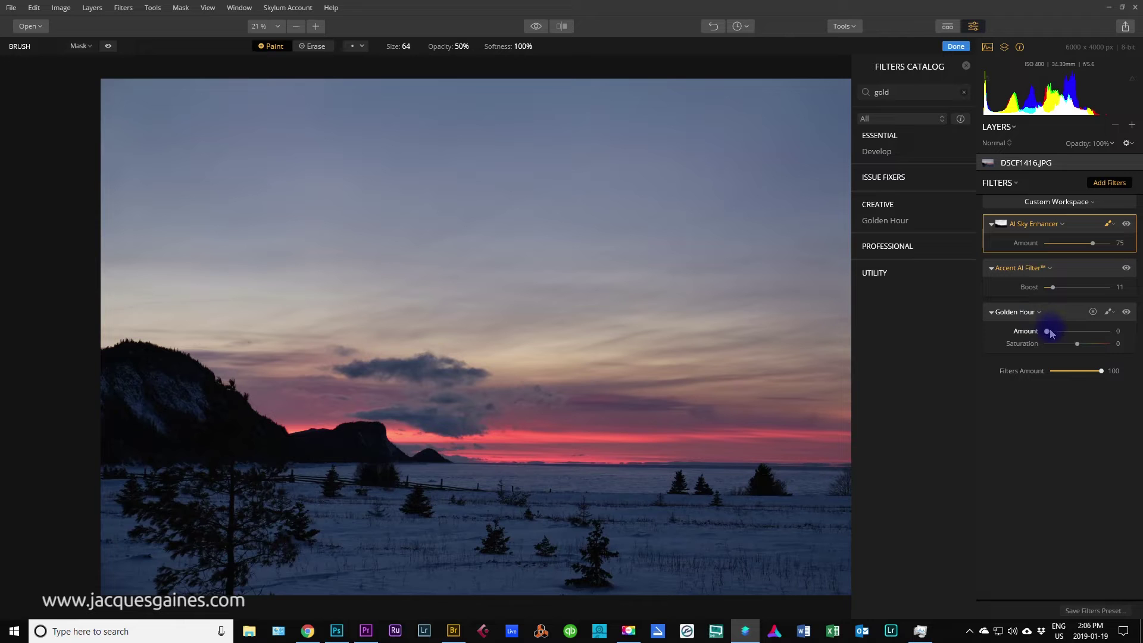
{"action": "mouse_move", "coordinate": [1049, 333]}
{"action": "left_mouse_down"}
{"action": "mouse_move", "coordinate": [1099, 337]}
{"action": "mouse_move", "coordinate": [1060, 341]}
{"action": "left_mouse_up"}
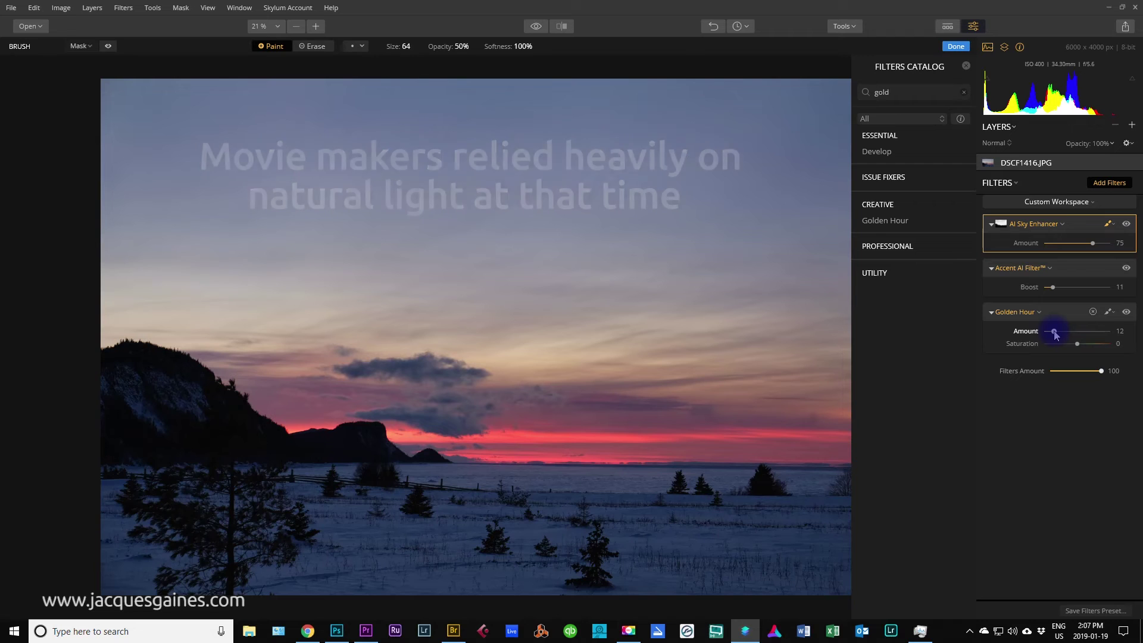
Tune Golden Hour to Amount 16 and Saturation -13, toggling it to compare.
{"action": "left_click_drag", "start_coordinate": [1054, 331], "coordinate": [1109, 331]}
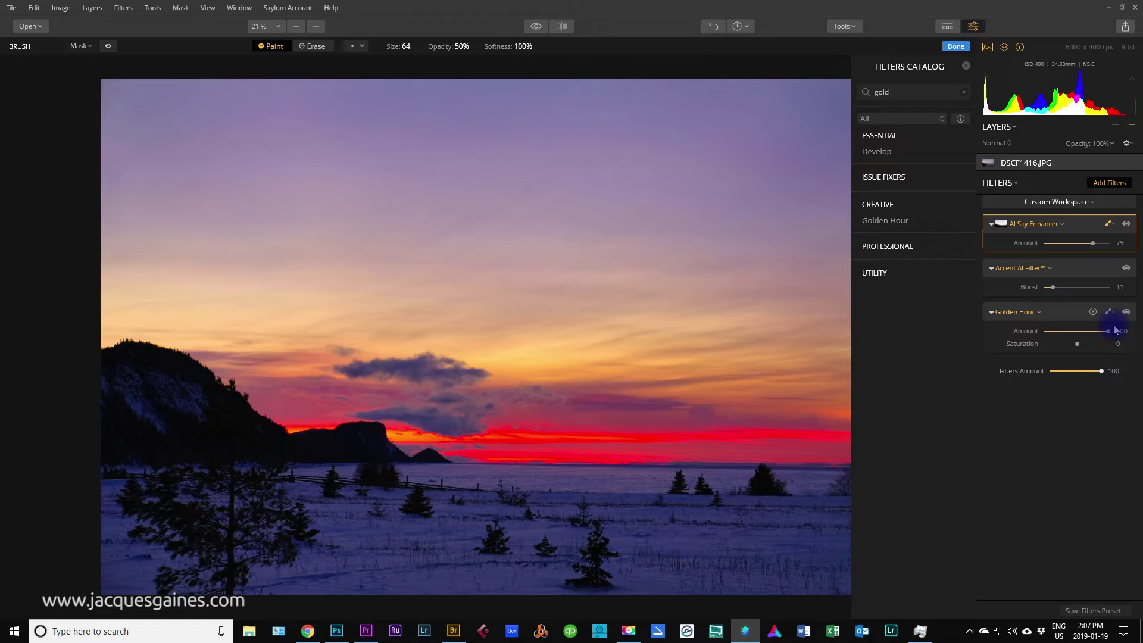
{"action": "left_click_drag", "start_coordinate": [1109, 332], "coordinate": [1061, 343]}
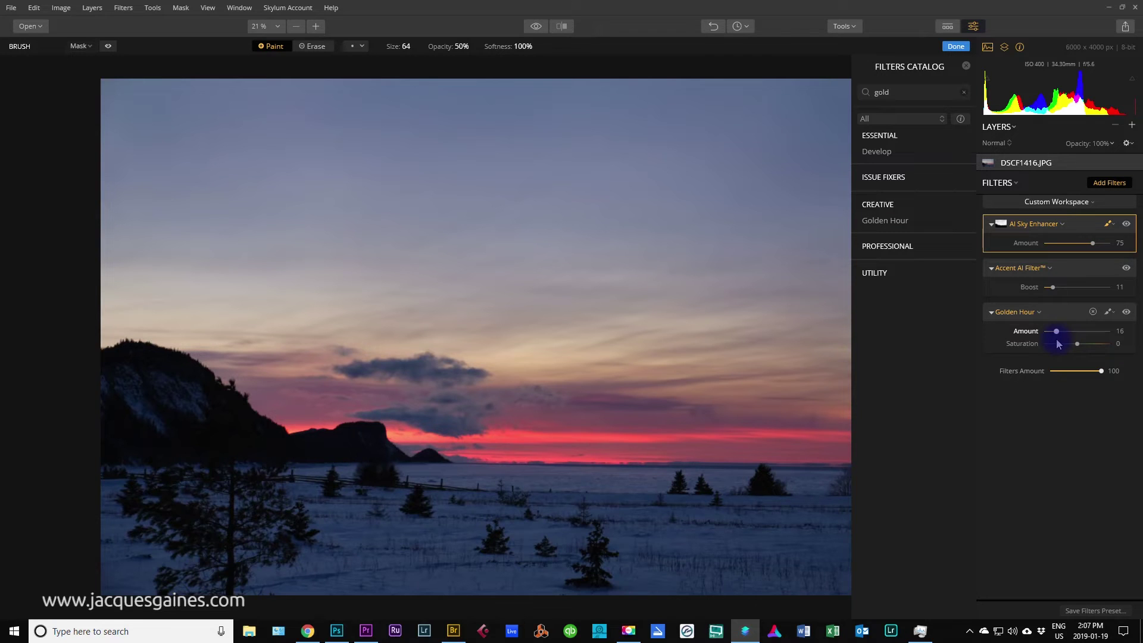
{"action": "left_click", "coordinate": [1126, 312]}
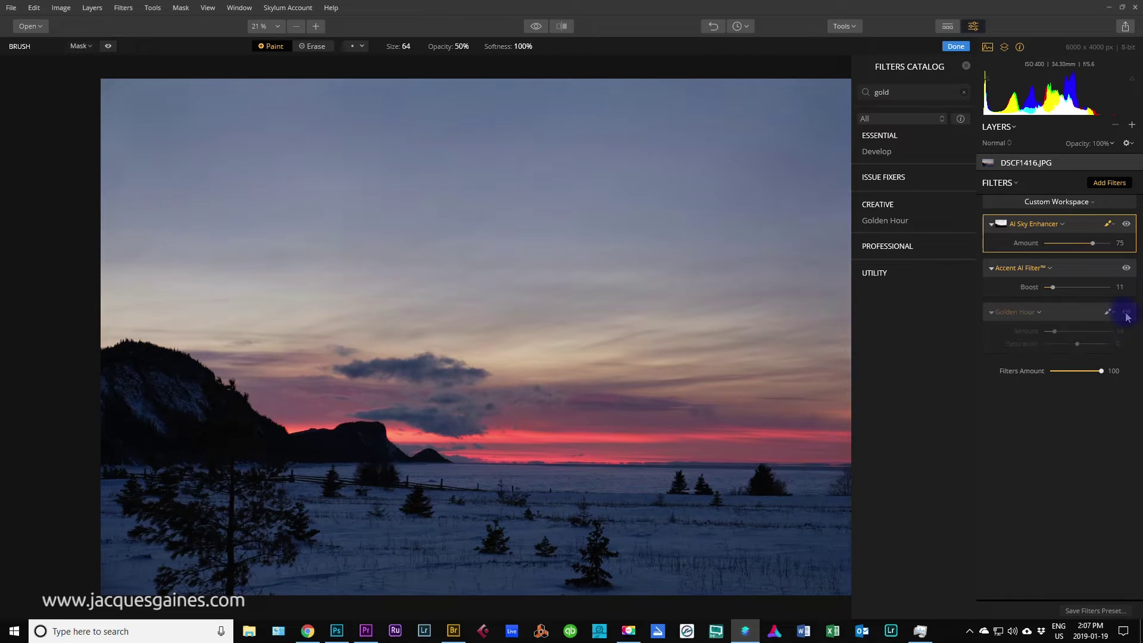
{"action": "left_click", "coordinate": [1127, 312]}
{"action": "left_click", "coordinate": [1127, 312]}
{"action": "left_click", "coordinate": [1126, 312]}
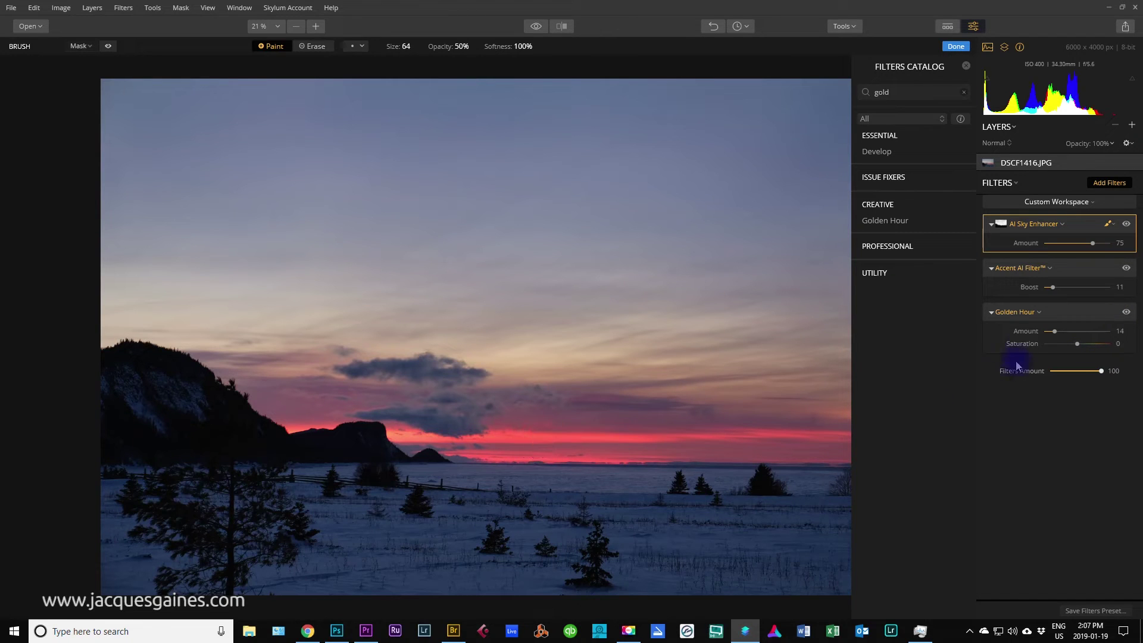
{"action": "left_click_drag", "start_coordinate": [1076, 343], "coordinate": [1054, 333]}
{"action": "left_click_drag", "start_coordinate": [894, 94], "coordinate": [873, 97]}
Search the Filters Catalog for 'sun' and add a Sunrays filter.
{"action": "key", "text": "BackSpace"}
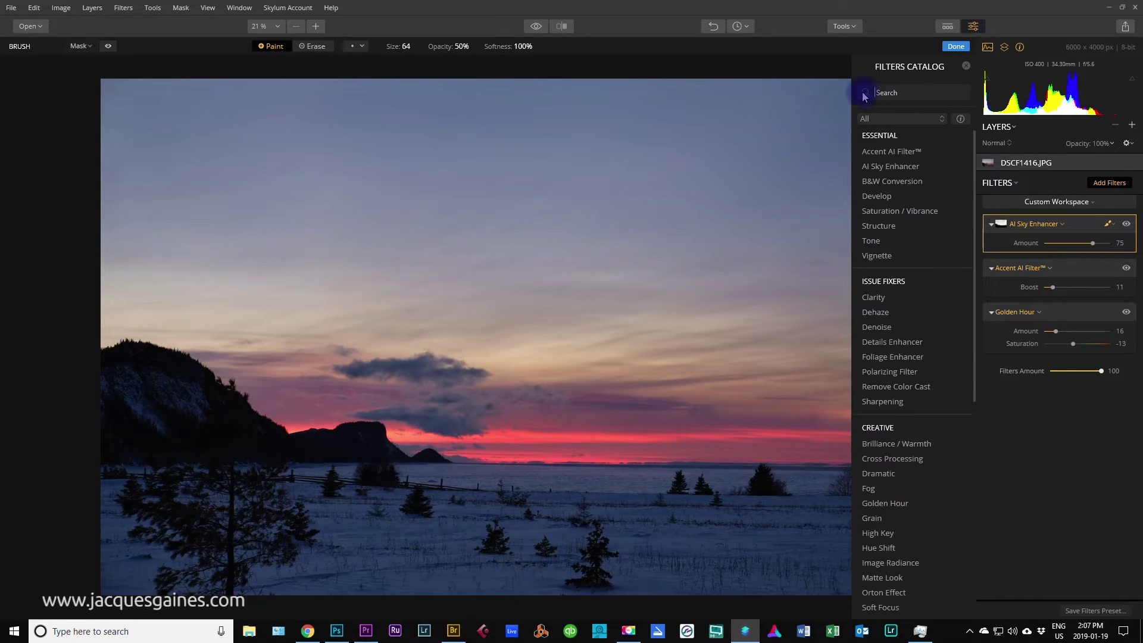
{"action": "type", "text": "sun"}
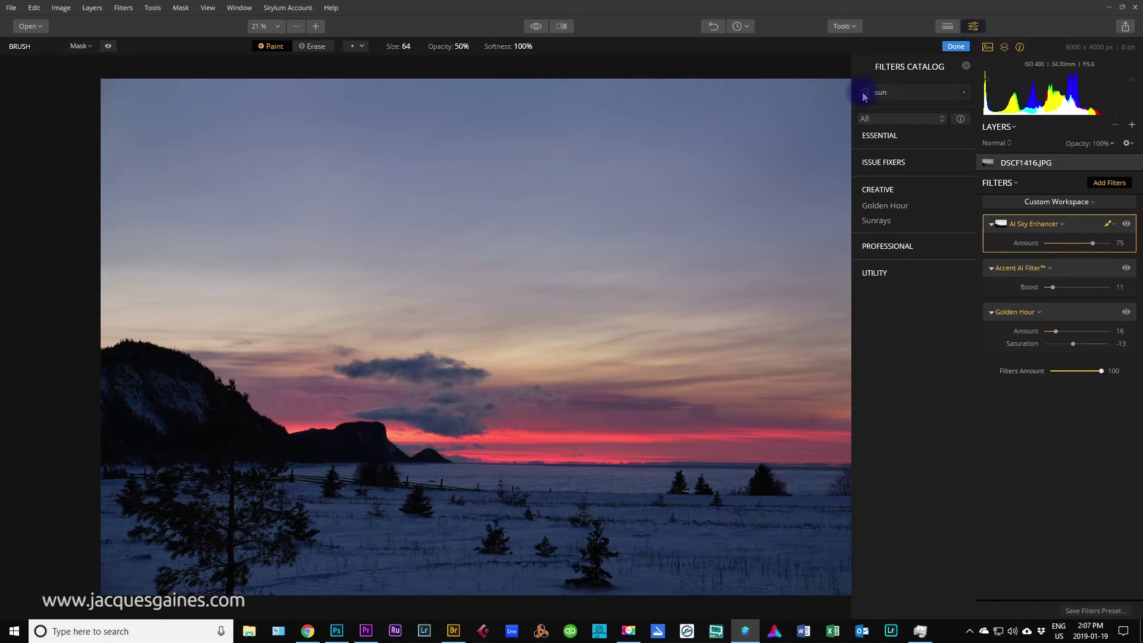
{"action": "left_click", "coordinate": [889, 225]}
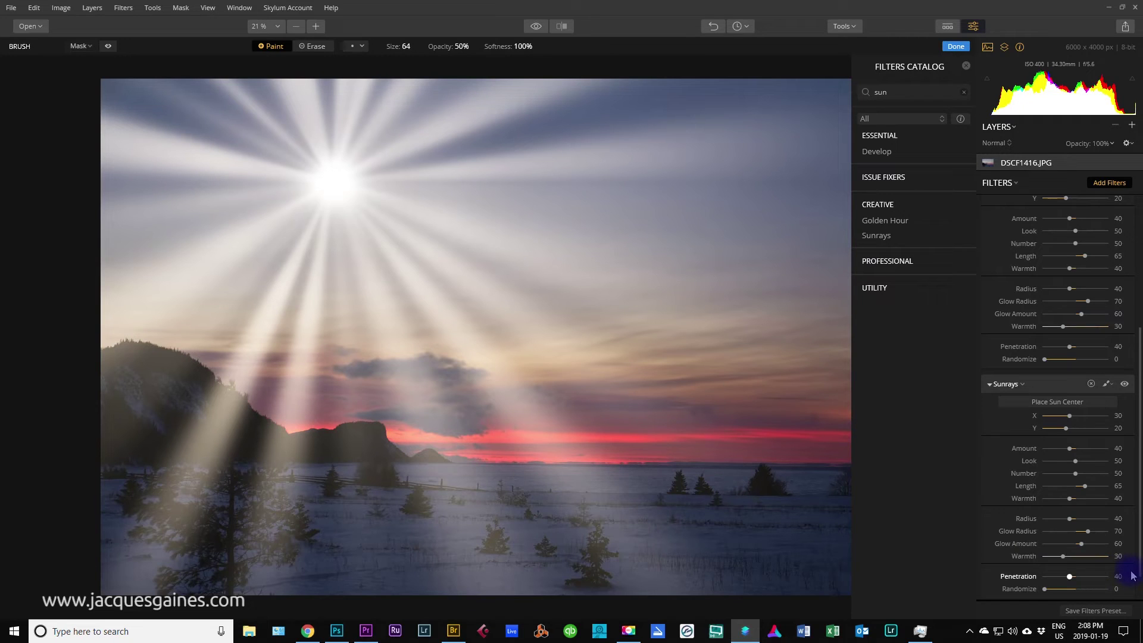
Move the sun centre down to the horizon and delete the extra upper-left Sunrays filter.
{"action": "left_click", "coordinate": [1059, 403]}
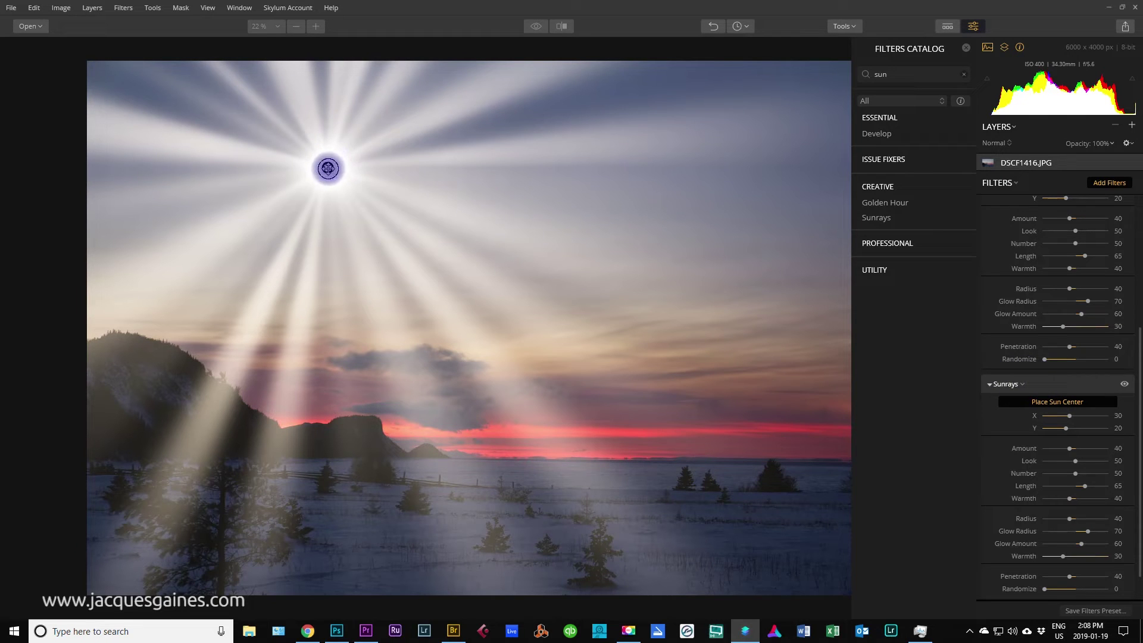
{"action": "left_click_drag", "start_coordinate": [328, 168], "coordinate": [416, 436]}
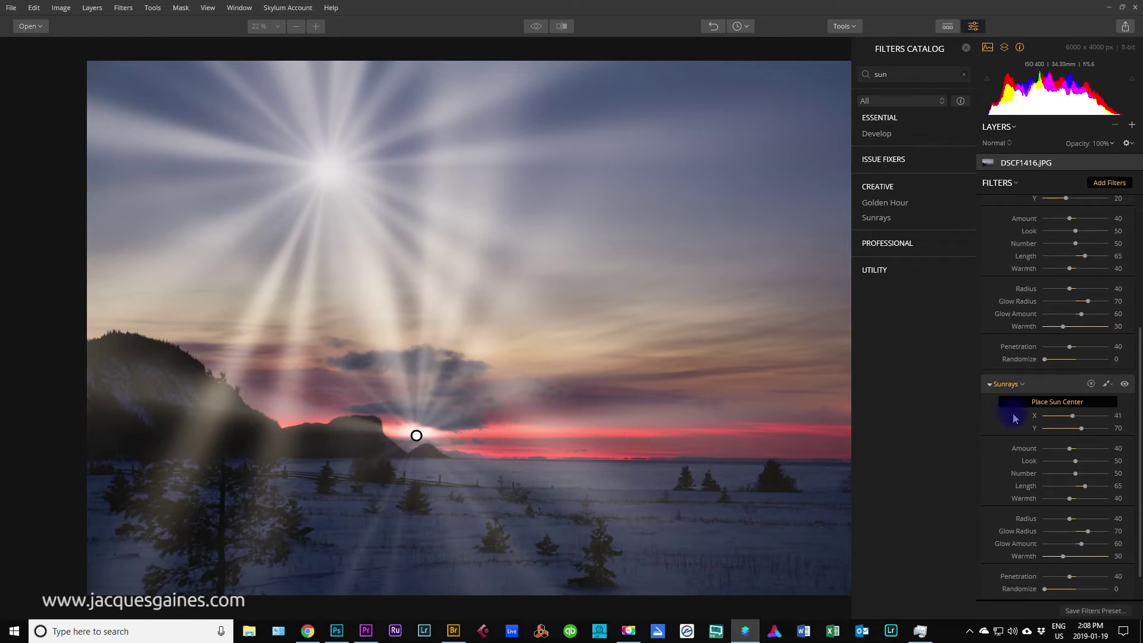
{"action": "left_click", "coordinate": [989, 385]}
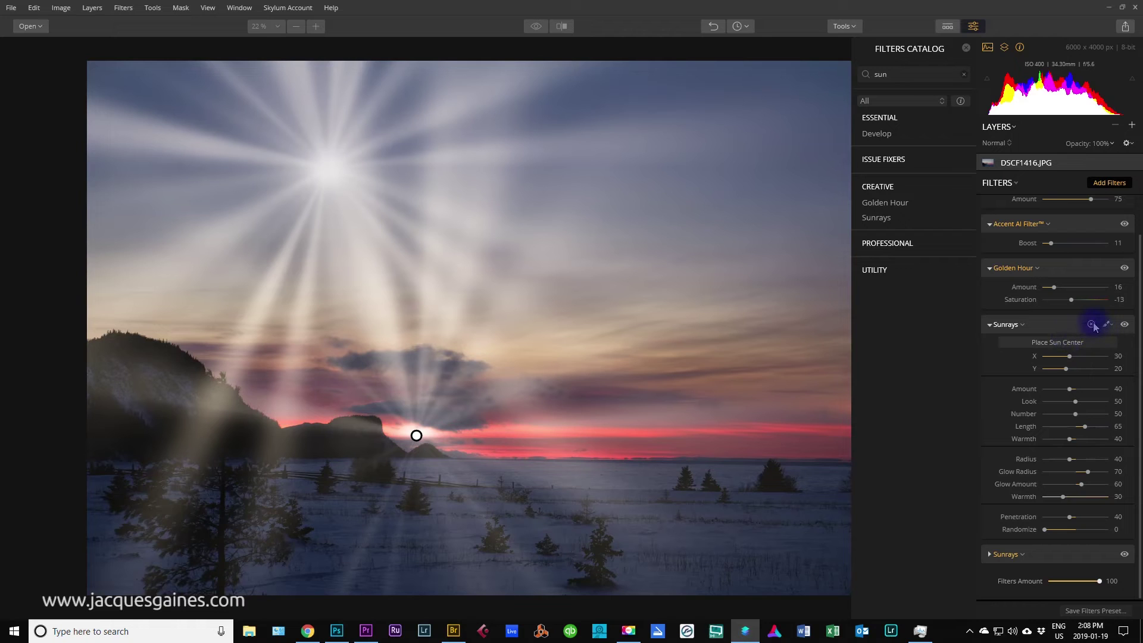
{"action": "left_click", "coordinate": [1092, 325]}
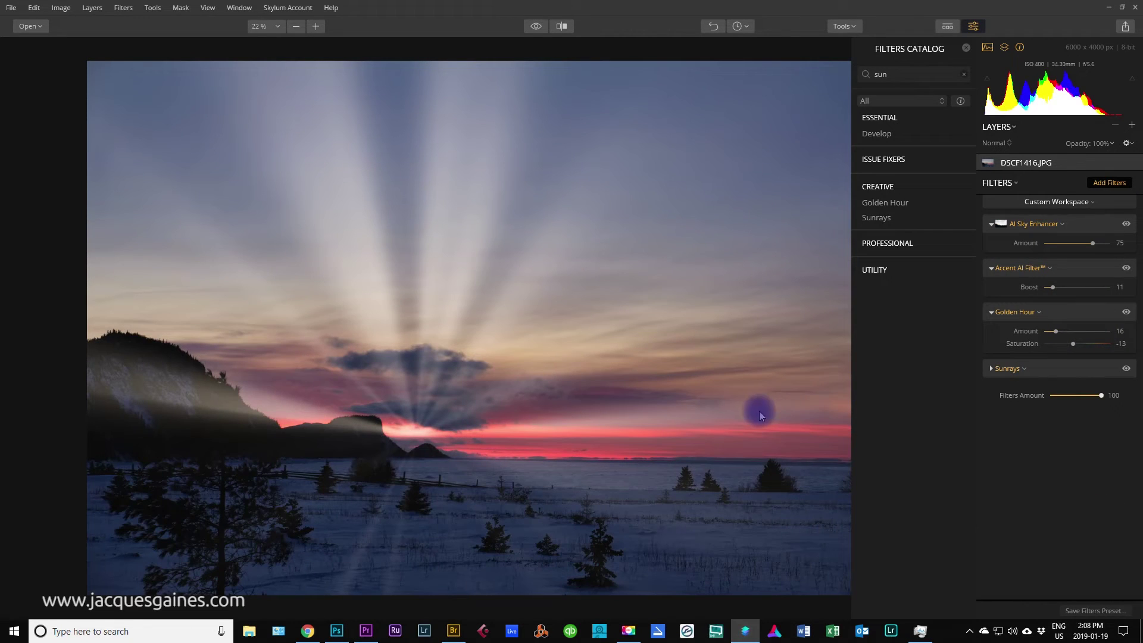
Place the Sunrays sun centre on the horizon right of the headland, at X 39, Y 69.
{"action": "left_click", "coordinate": [991, 369]}
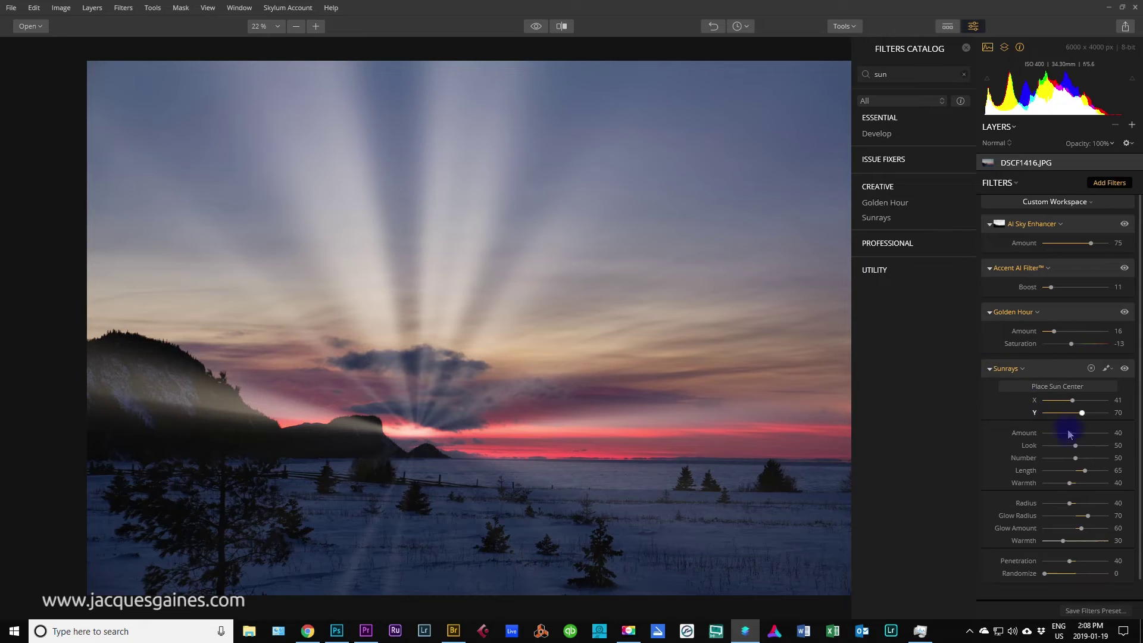
{"action": "left_click", "coordinate": [1043, 387]}
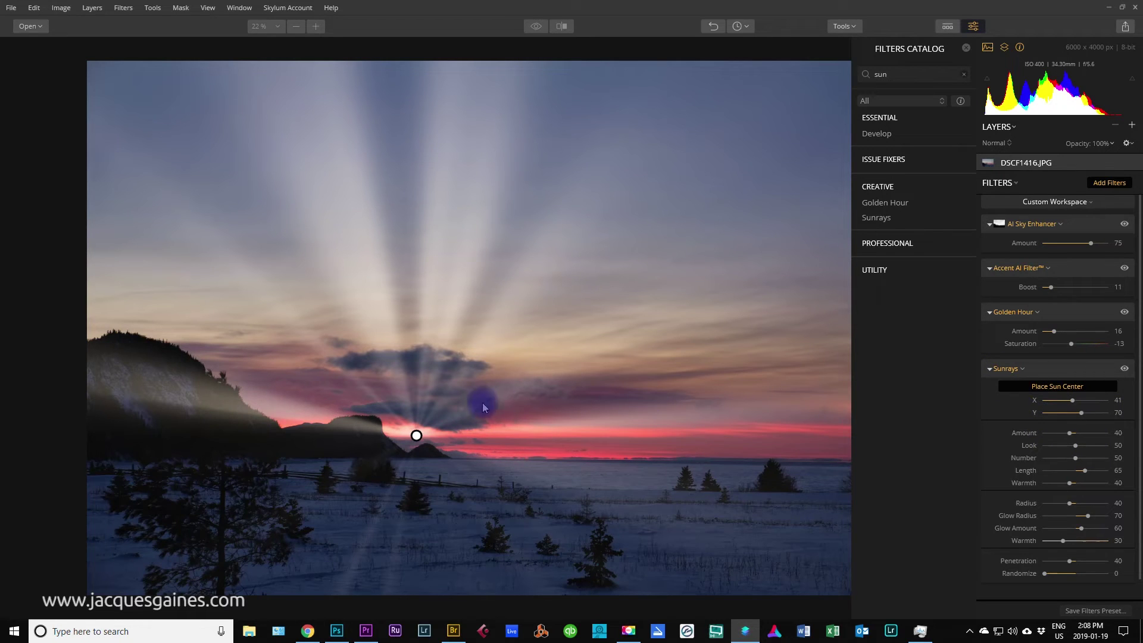
{"action": "left_click", "coordinate": [1029, 388]}
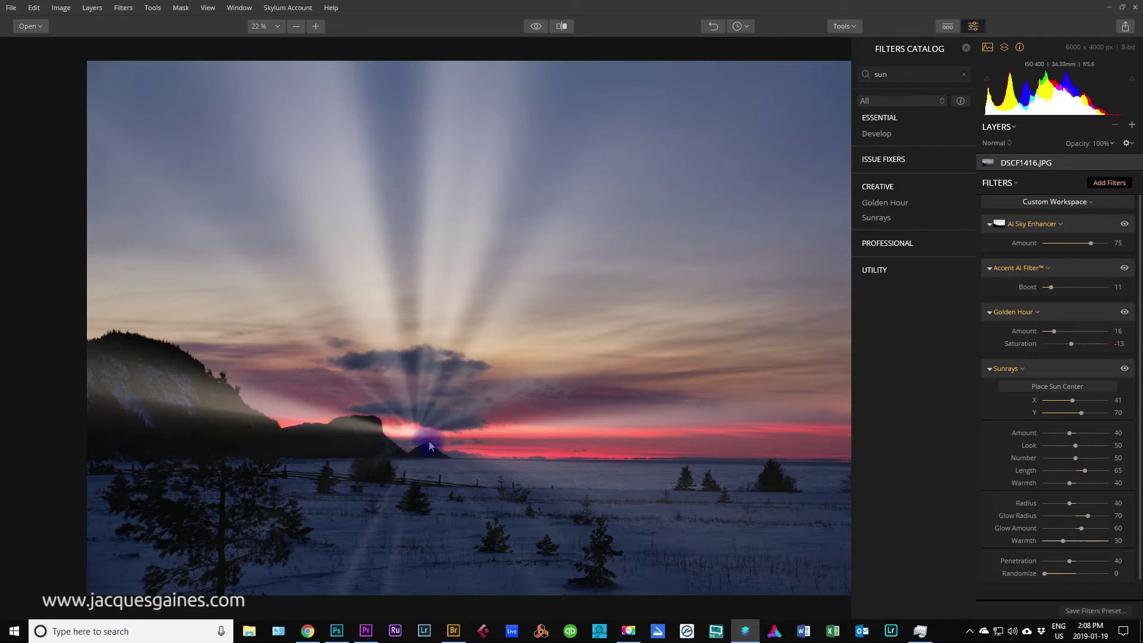
{"action": "left_click", "coordinate": [1067, 394]}
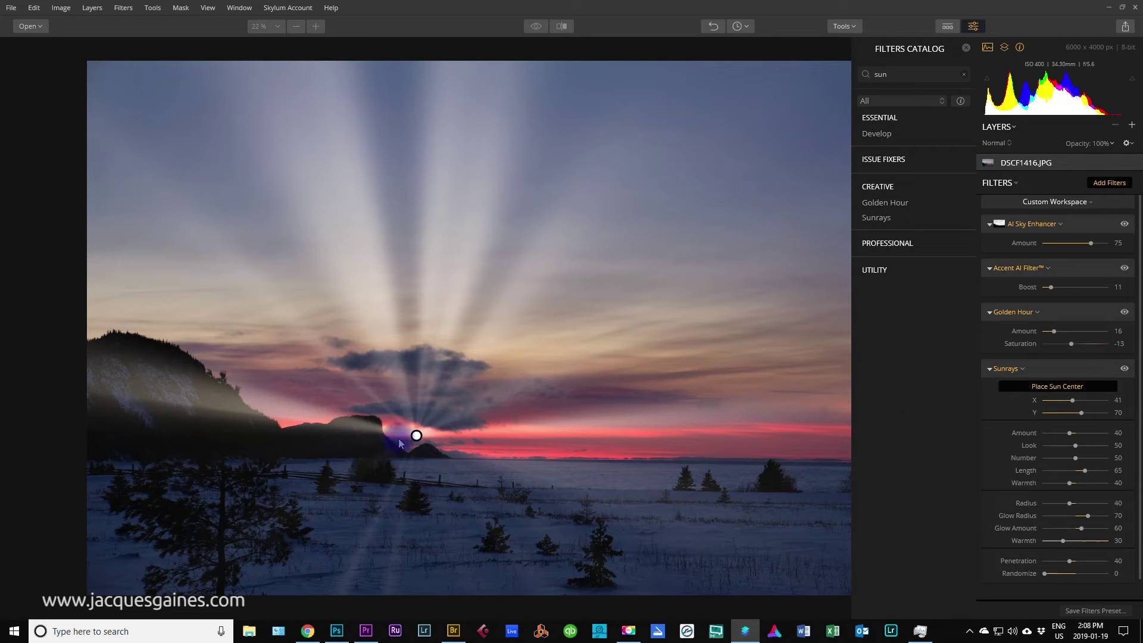
{"action": "left_click_drag", "start_coordinate": [408, 416], "coordinate": [289, 185]}
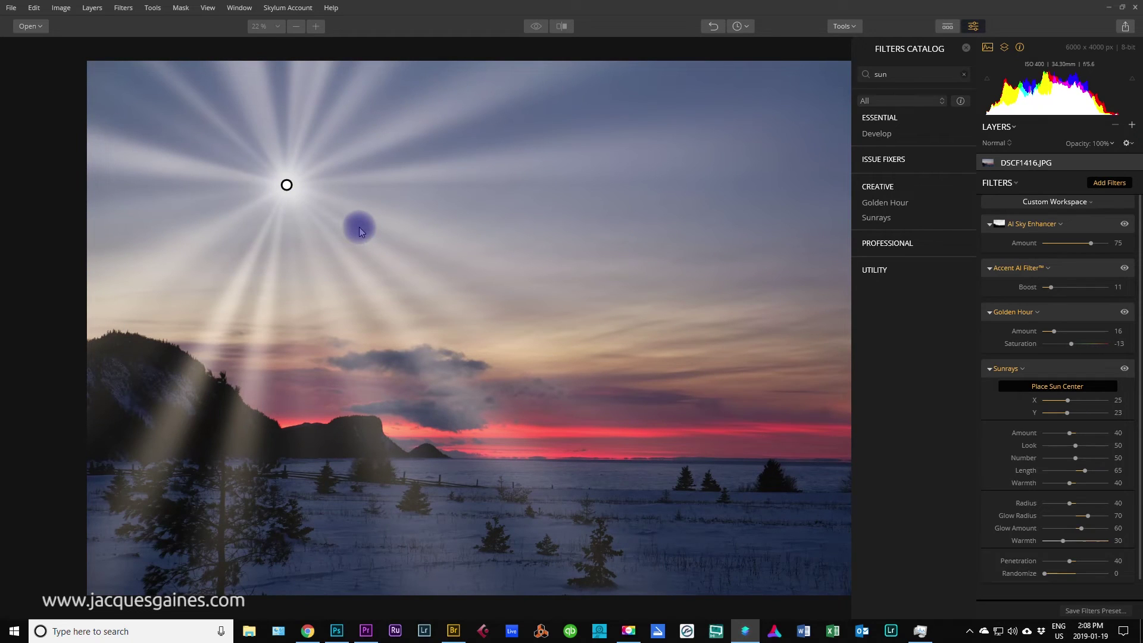
{"action": "left_click", "coordinate": [1044, 391]}
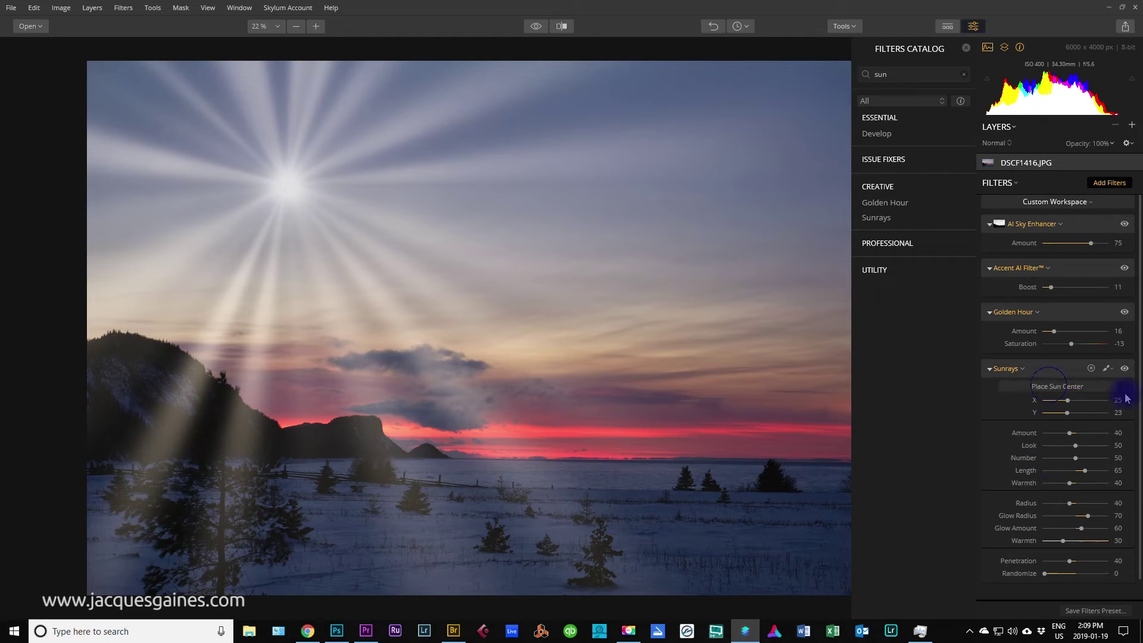
{"action": "left_click", "coordinate": [1049, 388]}
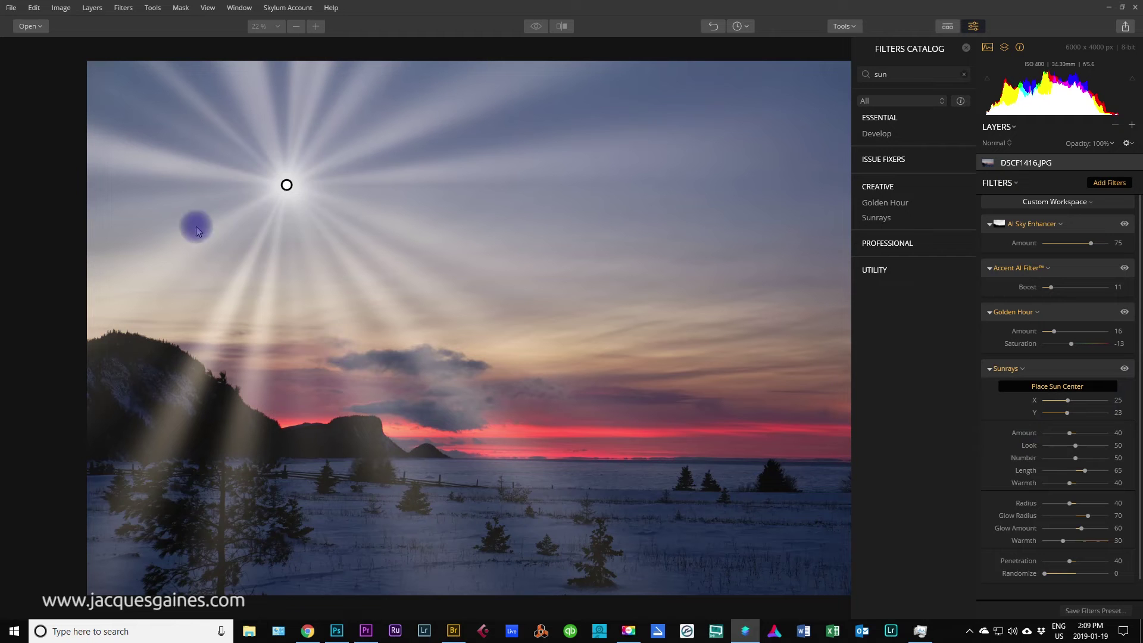
{"action": "mouse_move", "coordinate": [284, 184]}
{"action": "left_mouse_down"}
{"action": "mouse_move", "coordinate": [363, 282]}
{"action": "mouse_move", "coordinate": [394, 431]}
{"action": "mouse_move", "coordinate": [217, 365]}
{"action": "mouse_move", "coordinate": [134, 223]}
{"action": "mouse_move", "coordinate": [214, 242]}
{"action": "mouse_move", "coordinate": [400, 383]}
{"action": "mouse_move", "coordinate": [417, 440]}
{"action": "mouse_move", "coordinate": [405, 421]}
{"action": "mouse_move", "coordinate": [419, 373]}
{"action": "mouse_move", "coordinate": [231, 421]}
{"action": "mouse_move", "coordinate": [322, 422]}
{"action": "left_mouse_up"}
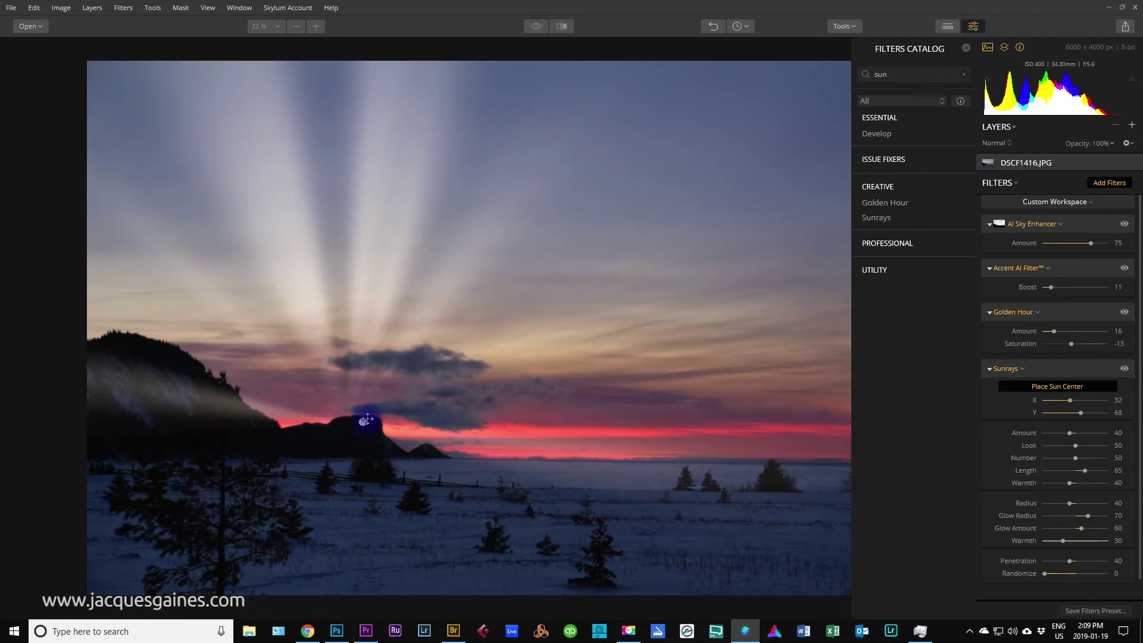
{"action": "left_click_drag", "start_coordinate": [367, 419], "coordinate": [400, 428]}
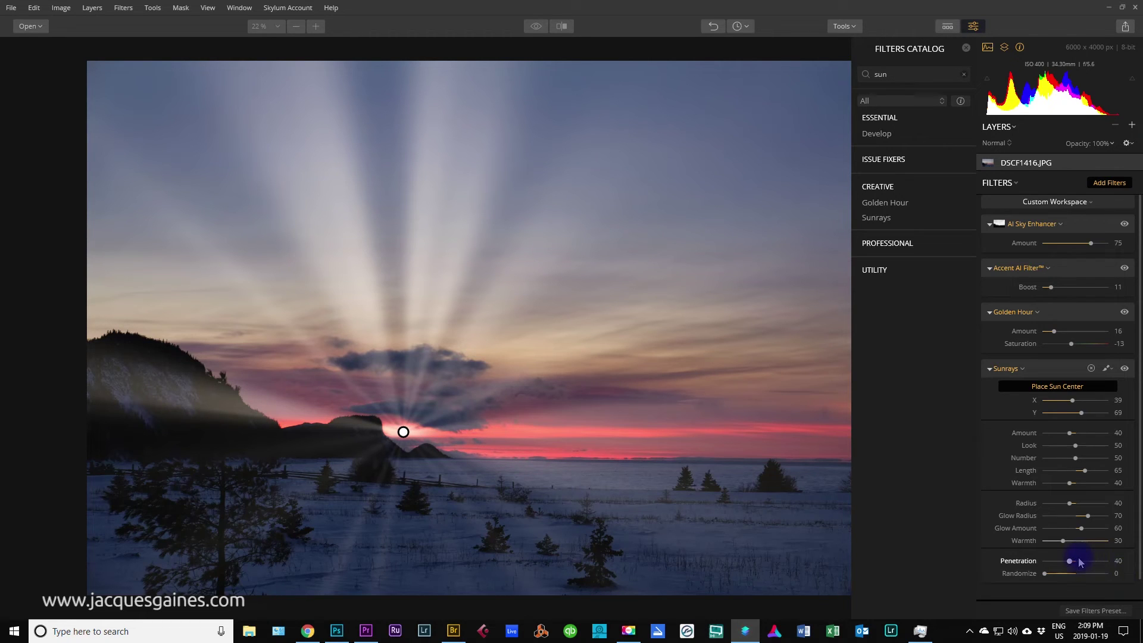
Reduce Sunrays penetration to 27 and warm the ray colour, then ease the warmth back slightly.
{"action": "left_click_drag", "start_coordinate": [1069, 561], "coordinate": [1065, 563]}
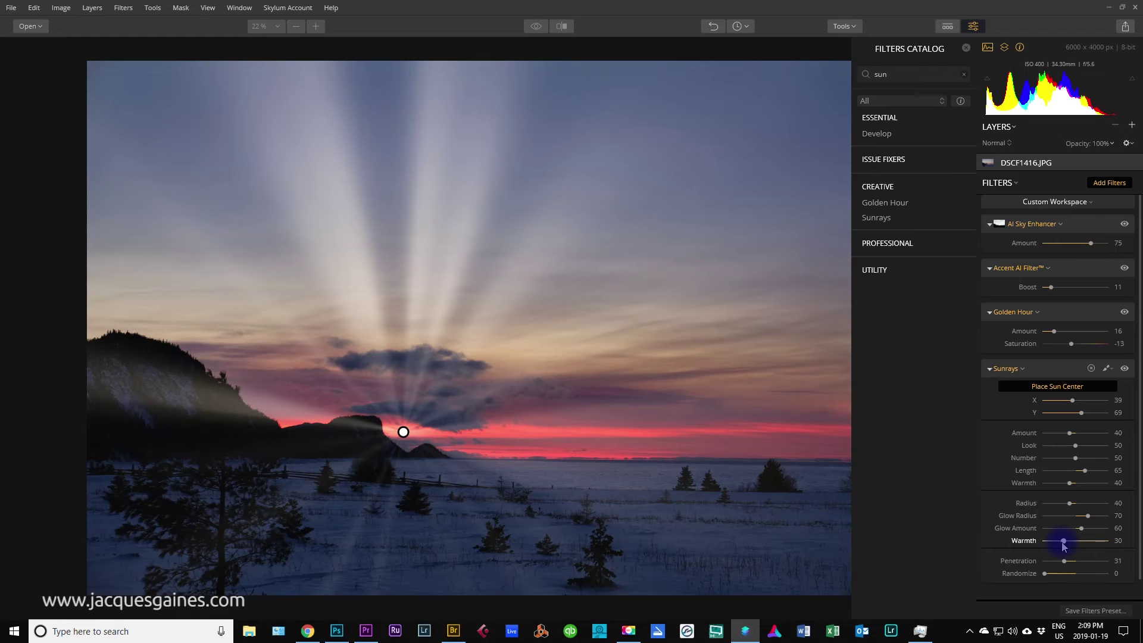
{"action": "mouse_move", "coordinate": [1063, 542]}
{"action": "left_mouse_down"}
{"action": "mouse_move", "coordinate": [1093, 542]}
{"action": "mouse_move", "coordinate": [1019, 542]}
{"action": "mouse_move", "coordinate": [1069, 542]}
{"action": "left_mouse_up"}
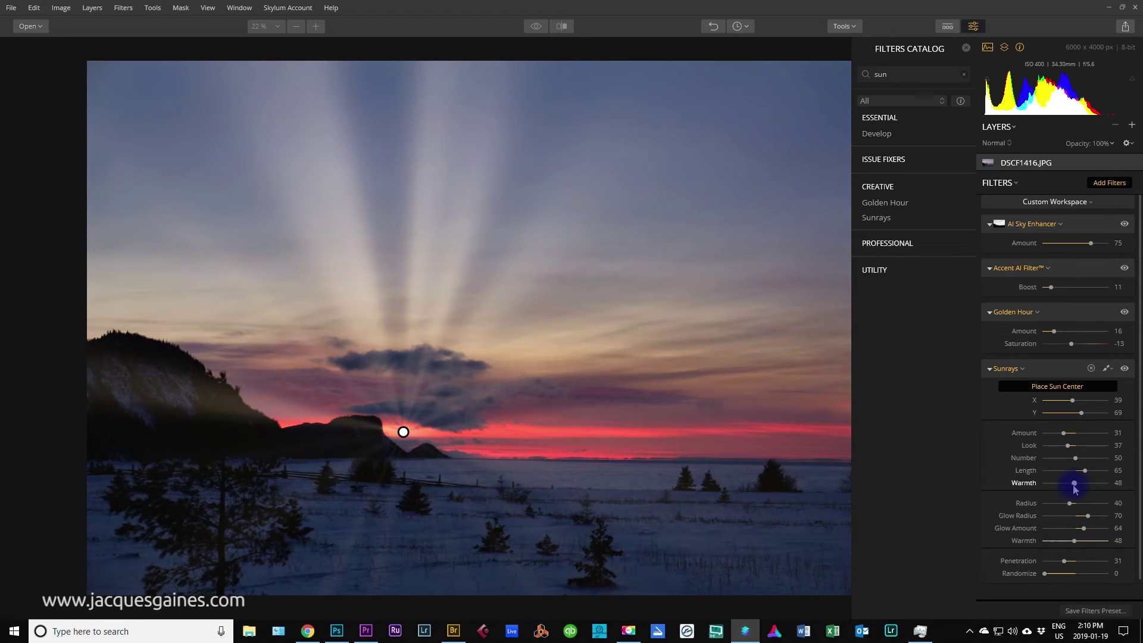
{"action": "mouse_move", "coordinate": [1074, 485]}
{"action": "left_mouse_down"}
{"action": "mouse_move", "coordinate": [1052, 483]}
{"action": "mouse_move", "coordinate": [1100, 482]}
{"action": "mouse_move", "coordinate": [1089, 487]}
{"action": "left_mouse_up"}
{"action": "left_click_drag", "start_coordinate": [1084, 486], "coordinate": [1082, 483]}
Set Sunrays Amount to 26, Number to 40 and Warmth to 62 for fewer, fainter rays.
{"action": "left_click_drag", "start_coordinate": [1062, 429], "coordinate": [1116, 457]}
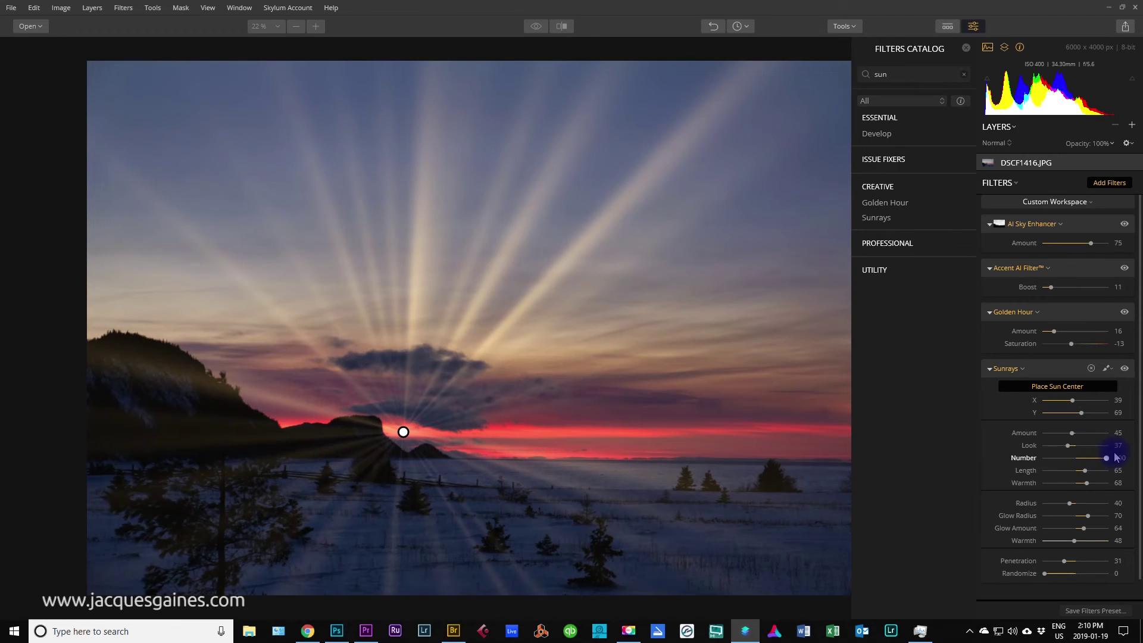
{"action": "left_click_drag", "start_coordinate": [1116, 457], "coordinate": [1063, 470]}
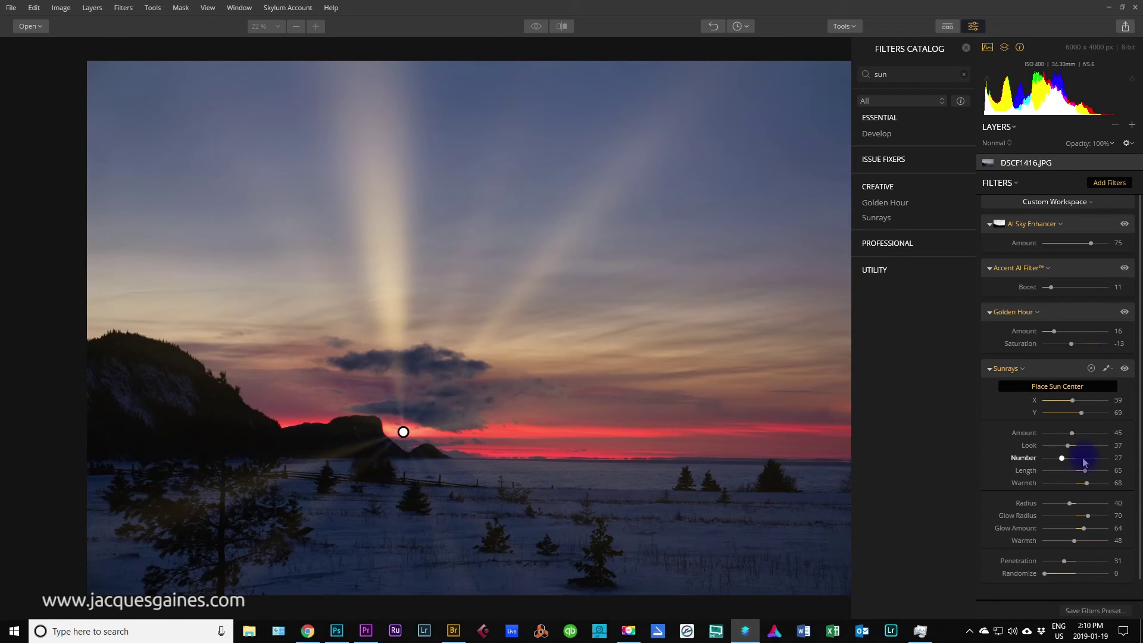
{"action": "left_click_drag", "start_coordinate": [1061, 458], "coordinate": [1071, 461]}
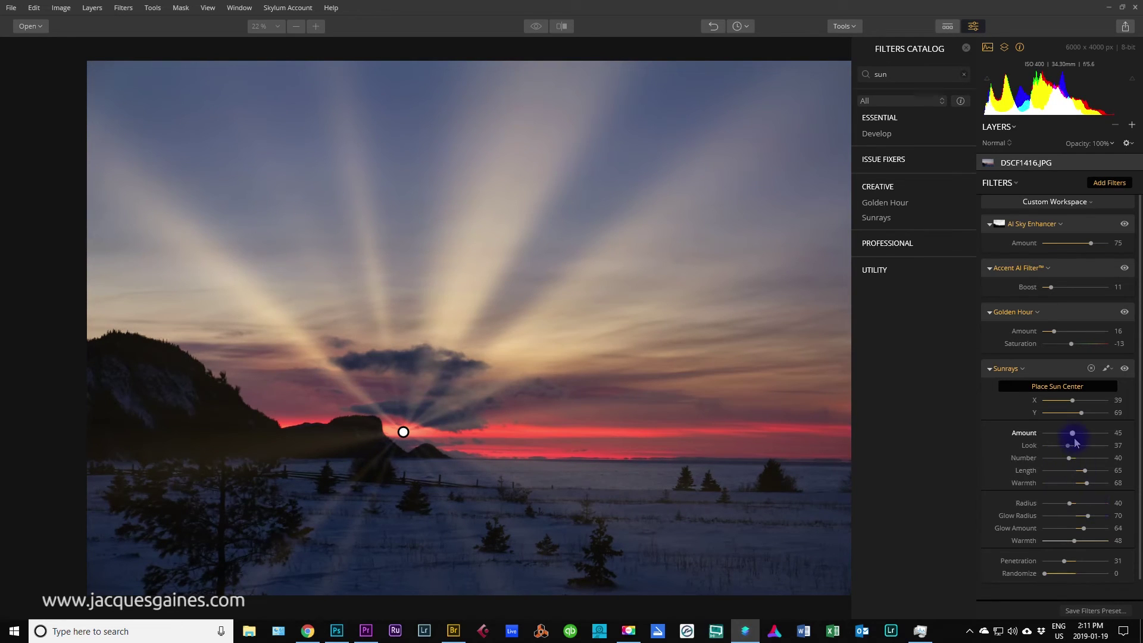
{"action": "mouse_move", "coordinate": [1076, 442]}
{"action": "left_mouse_down"}
{"action": "mouse_move", "coordinate": [1054, 440]}
{"action": "mouse_move", "coordinate": [1065, 441]}
{"action": "left_mouse_up"}
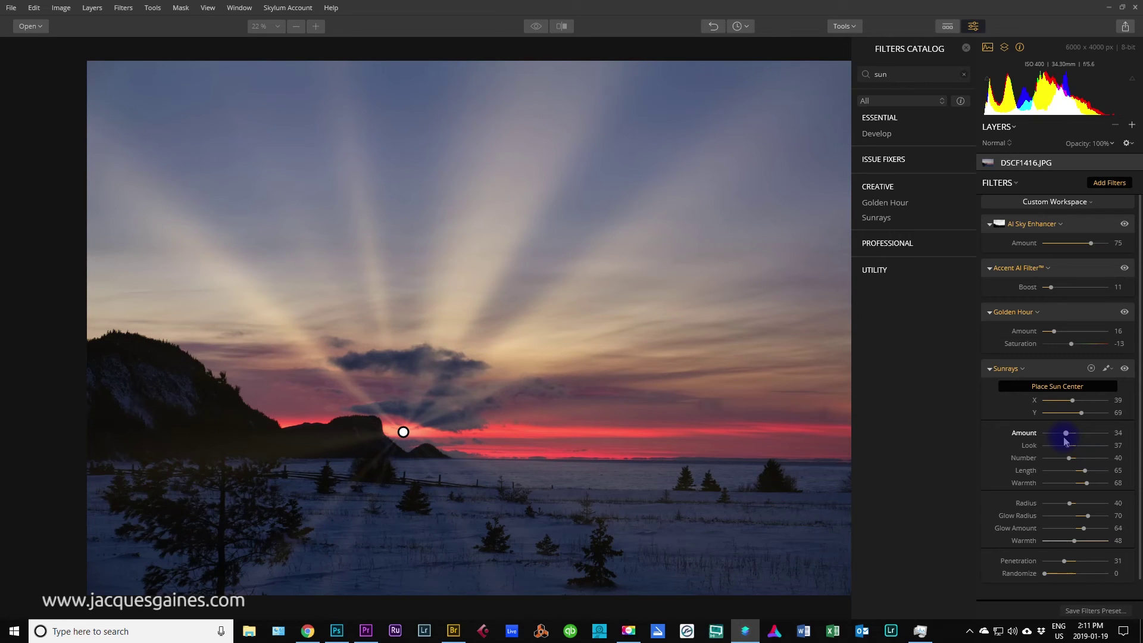
{"action": "left_click_drag", "start_coordinate": [1065, 441], "coordinate": [1062, 440]}
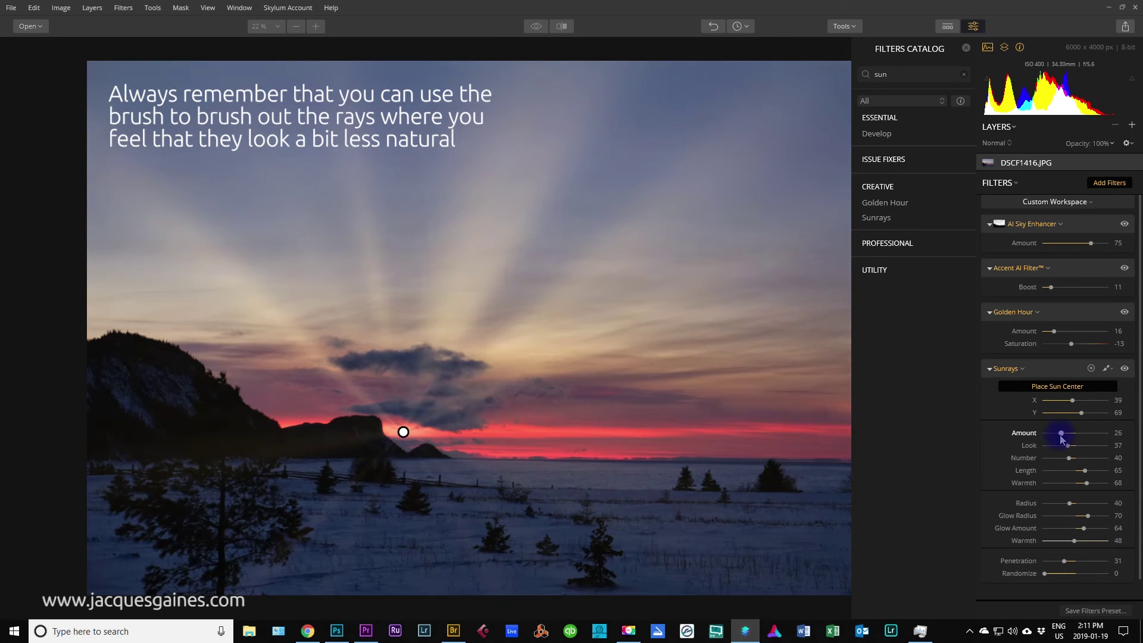
{"action": "mouse_move", "coordinate": [1087, 483]}
{"action": "left_mouse_down"}
{"action": "mouse_move", "coordinate": [1071, 487]}
{"action": "mouse_move", "coordinate": [1084, 485]}
{"action": "left_mouse_up"}
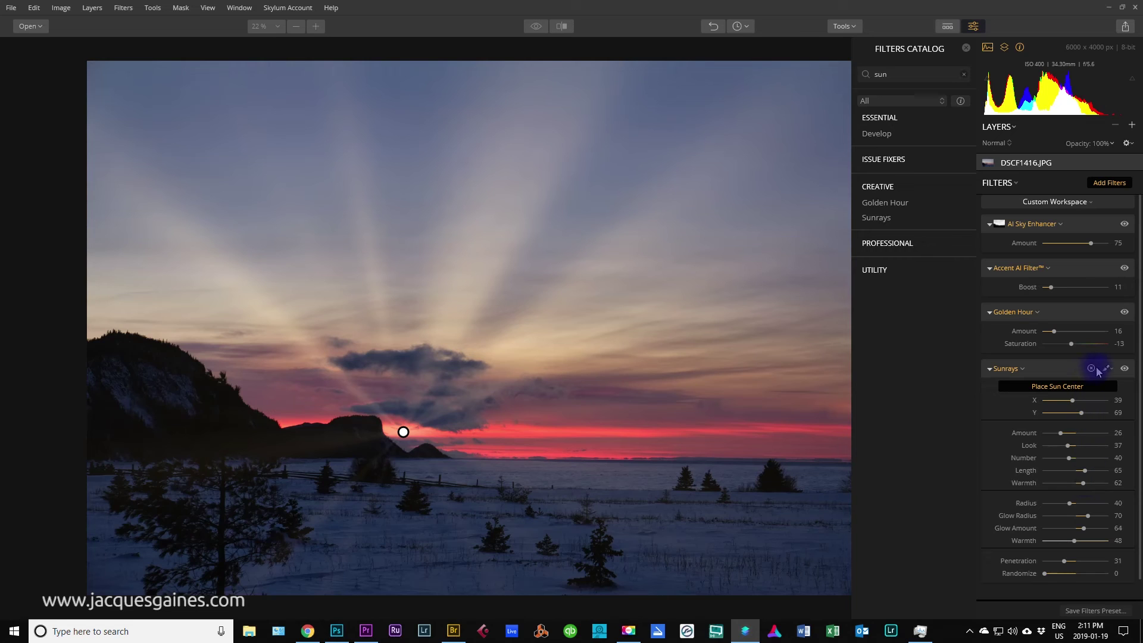
Toggle the Sunrays filter's visibility to compare before and after, leaving the rays on.
{"action": "left_click", "coordinate": [1125, 369]}
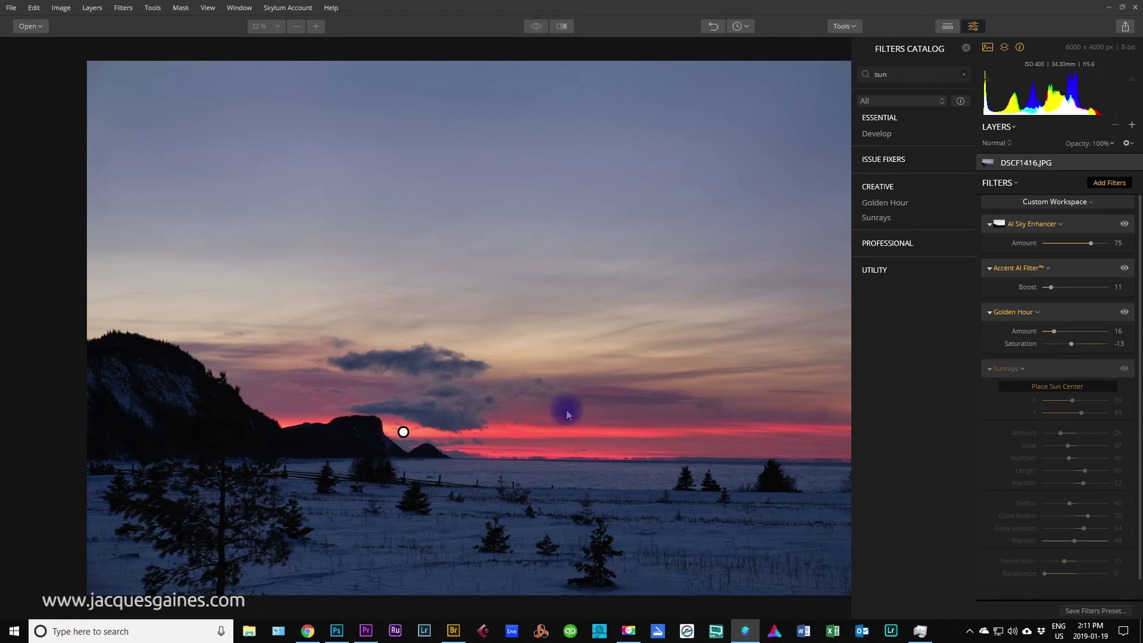
{"action": "left_click", "coordinate": [1124, 369]}
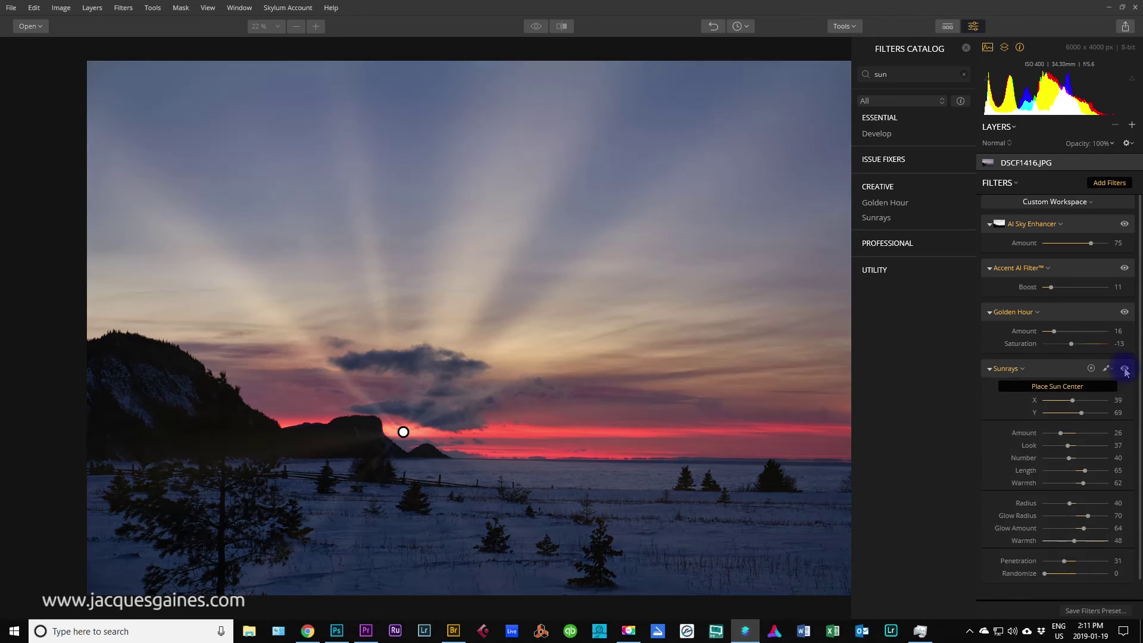
{"action": "left_click", "coordinate": [1124, 369]}
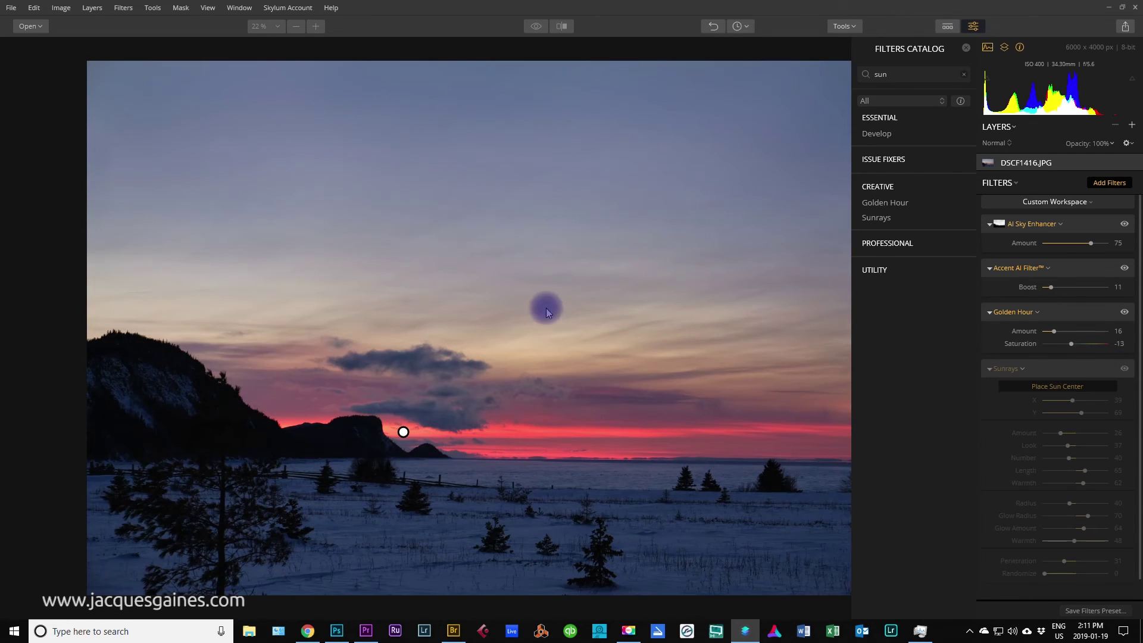
{"action": "left_click", "coordinate": [1124, 369]}
{"action": "left_click", "coordinate": [1124, 369]}
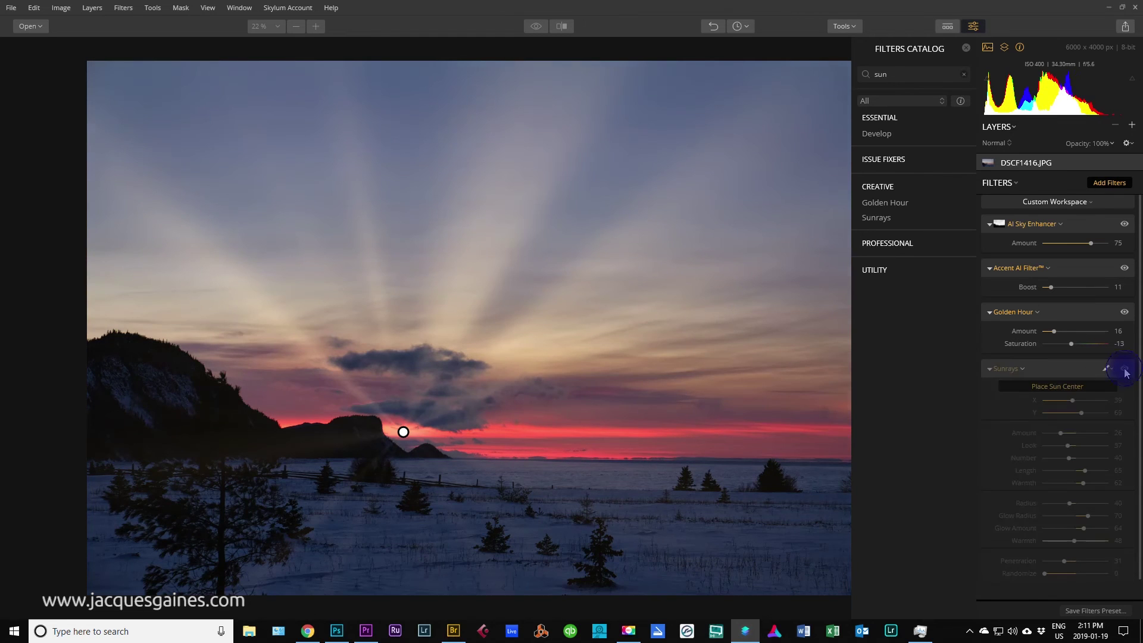
{"action": "left_click", "coordinate": [1124, 369]}
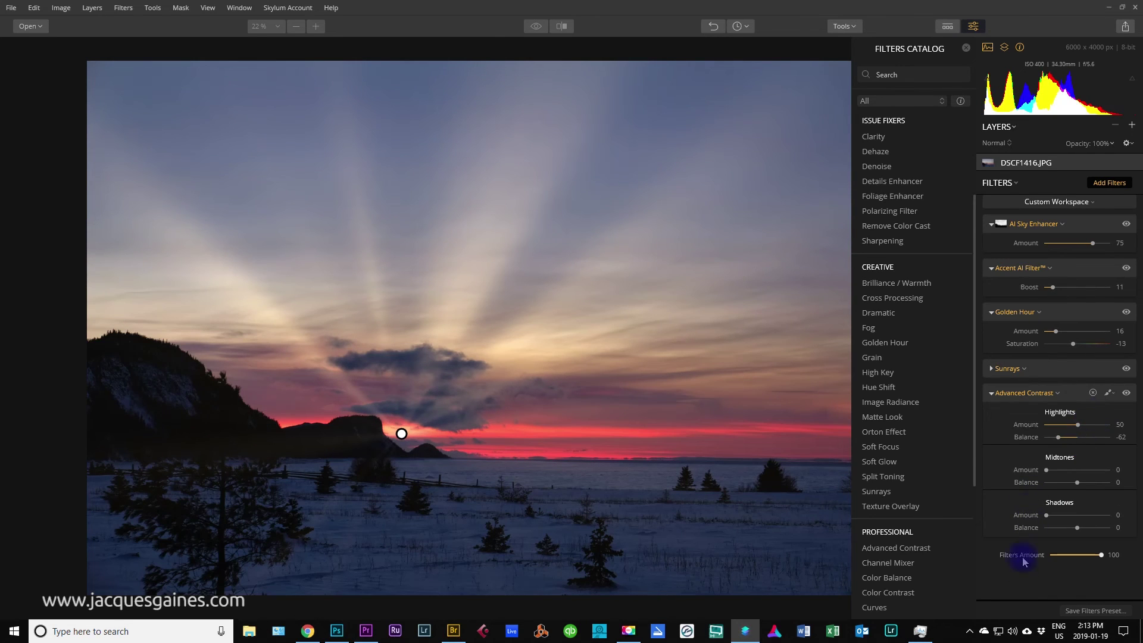
Collapse the AI Sky Enhancer, Accent AI, Golden Hour and Advanced Contrast filter cards.
{"action": "left_click", "coordinate": [1033, 224]}
{"action": "left_click", "coordinate": [1034, 249]}
{"action": "left_click", "coordinate": [1015, 272]}
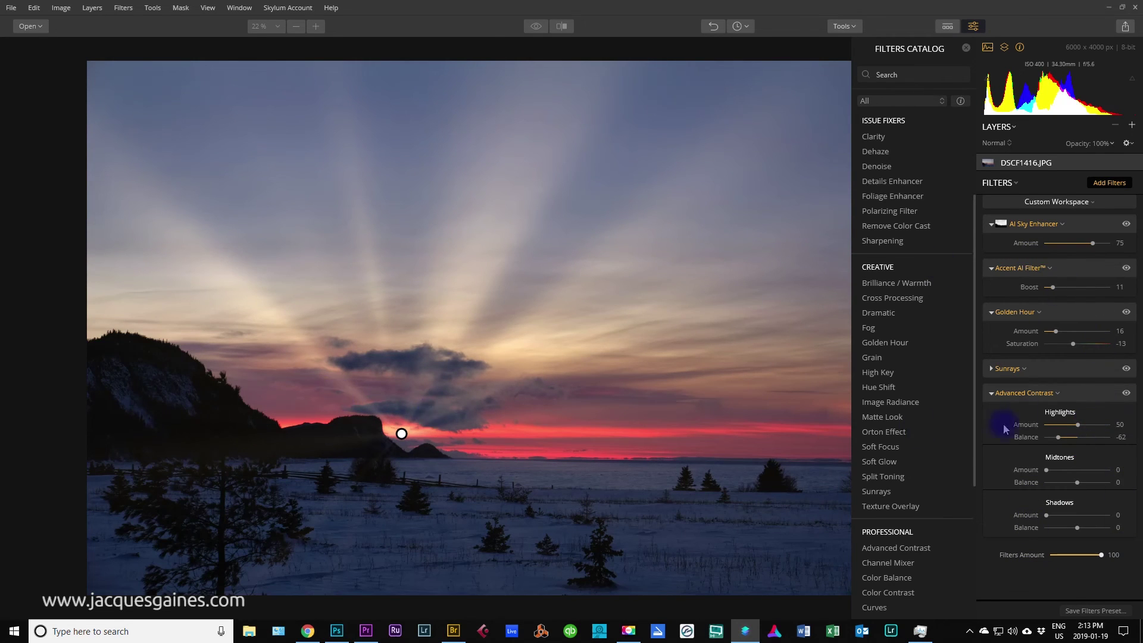
{"action": "left_click", "coordinate": [1023, 321]}
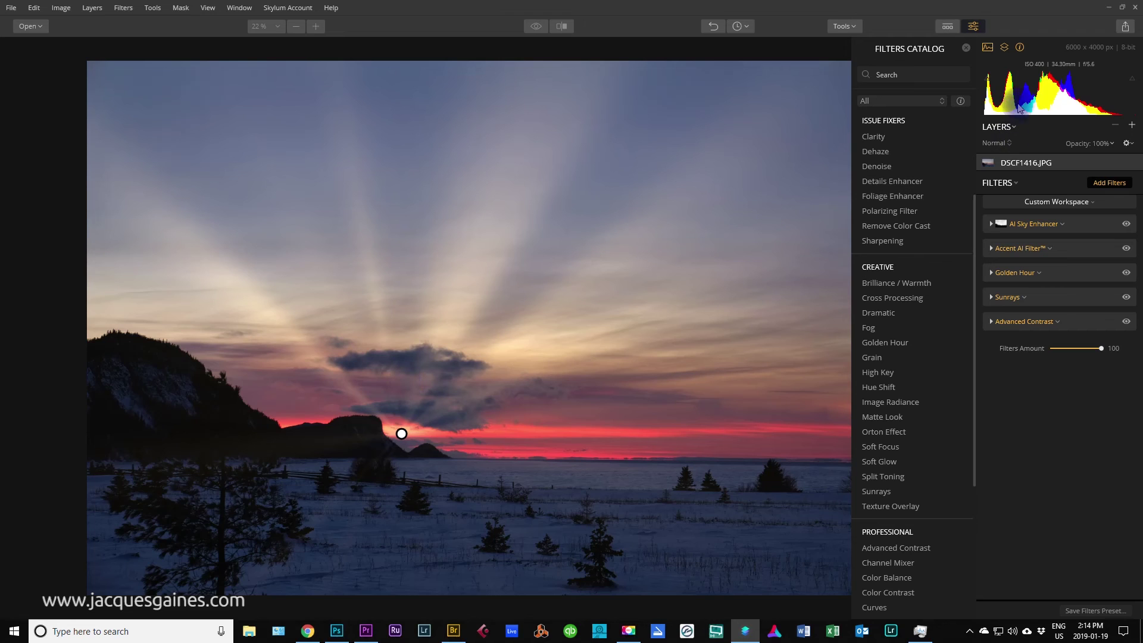
Save the current filter stack as a filters preset named 'sunset landscape'.
{"action": "left_click", "coordinate": [1126, 143]}
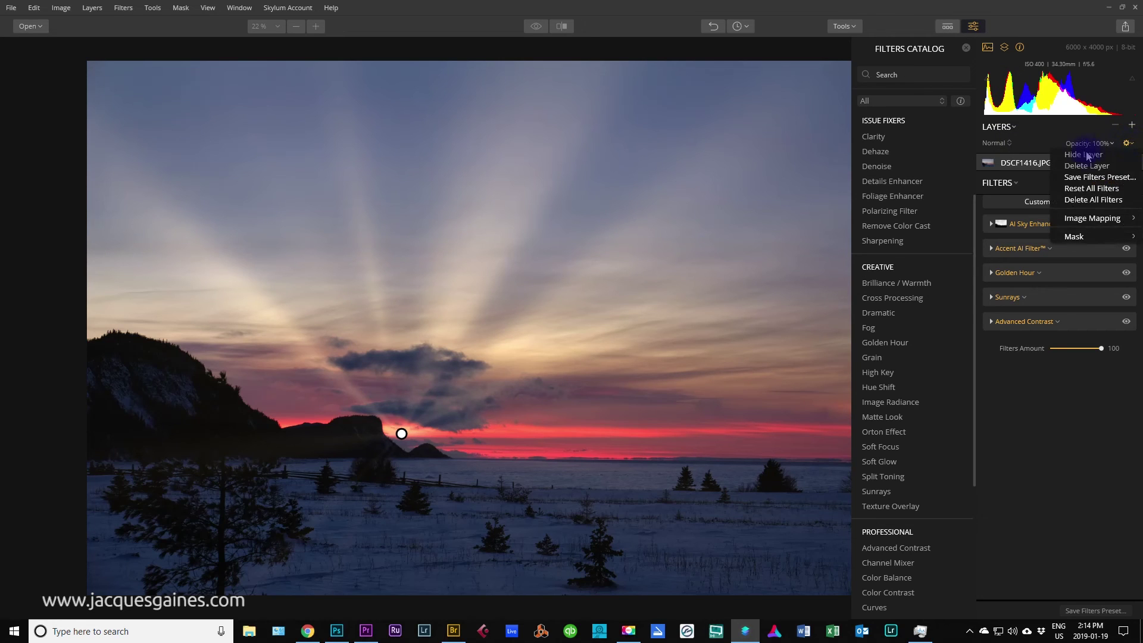
{"action": "left_click", "coordinate": [1098, 177]}
{"action": "left_click", "coordinate": [594, 299]}
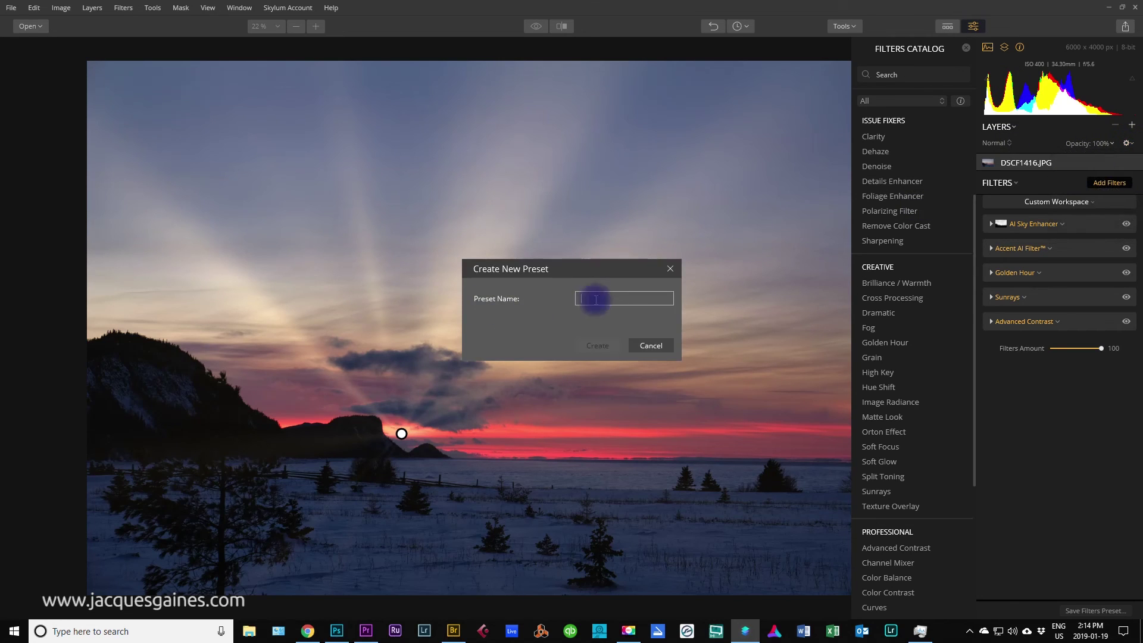
{"action": "type", "text": "sunset "}
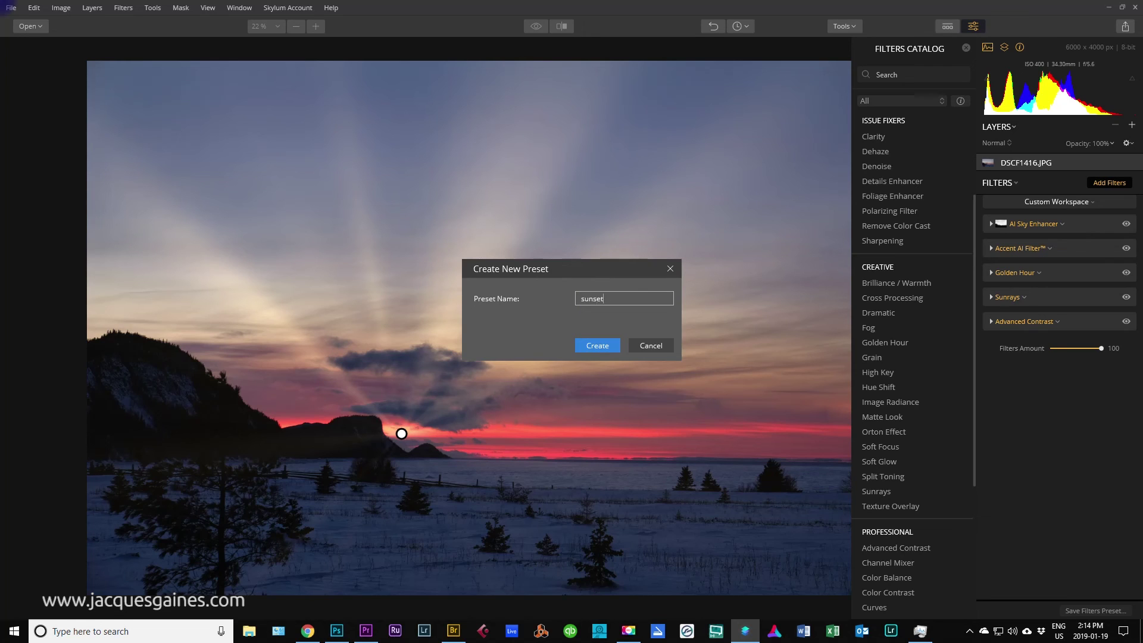
{"action": "type", "text": "landscape"}
{"action": "left_click", "coordinate": [604, 346]}
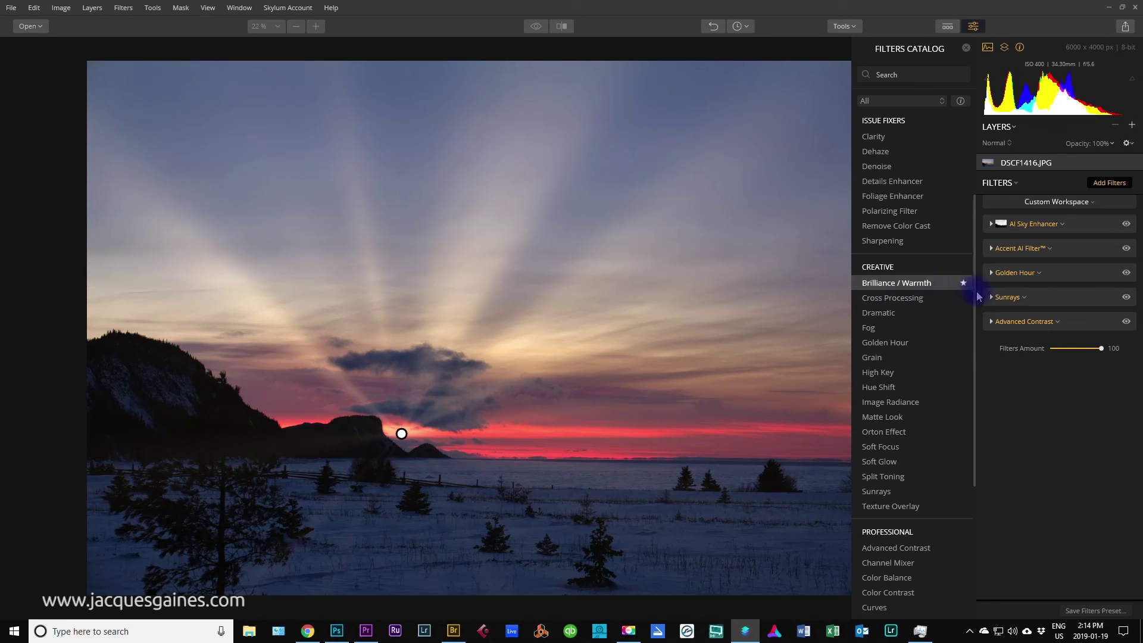
Export the edited photo as the JPEG sunray.jpg.
{"action": "left_click", "coordinate": [11, 8]}
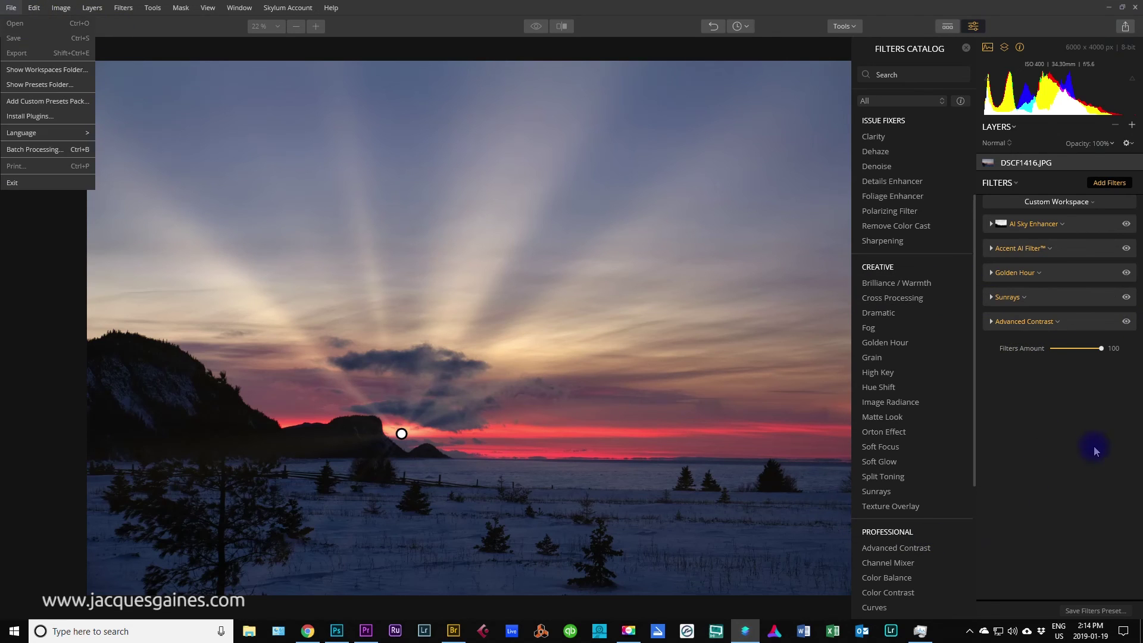
{"action": "left_click", "coordinate": [1128, 28]}
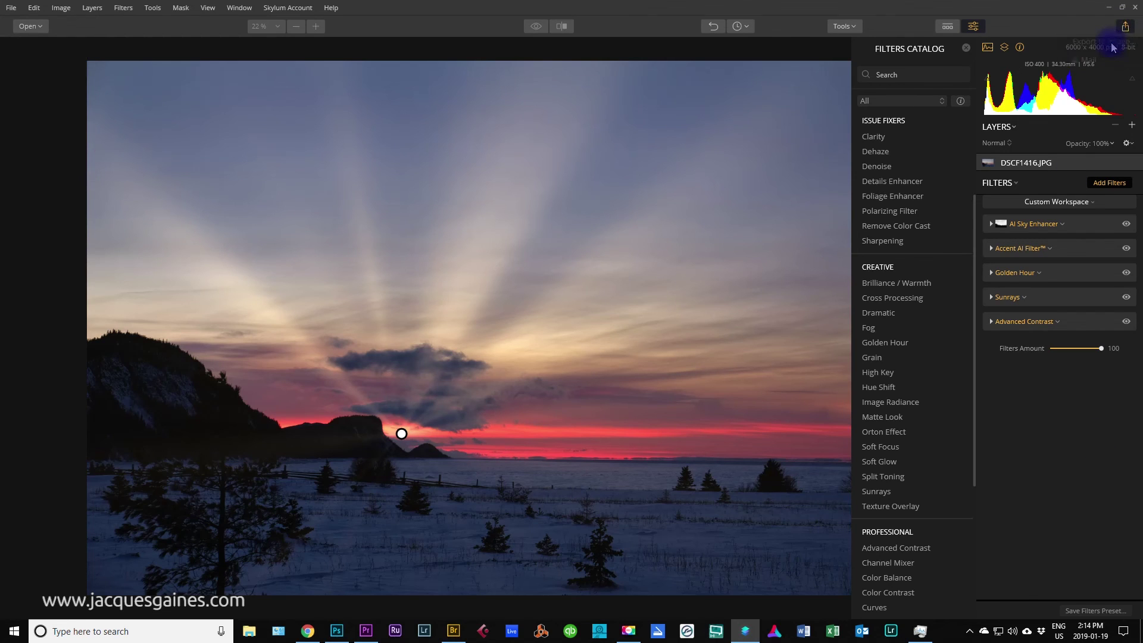
{"action": "left_click", "coordinate": [1111, 45]}
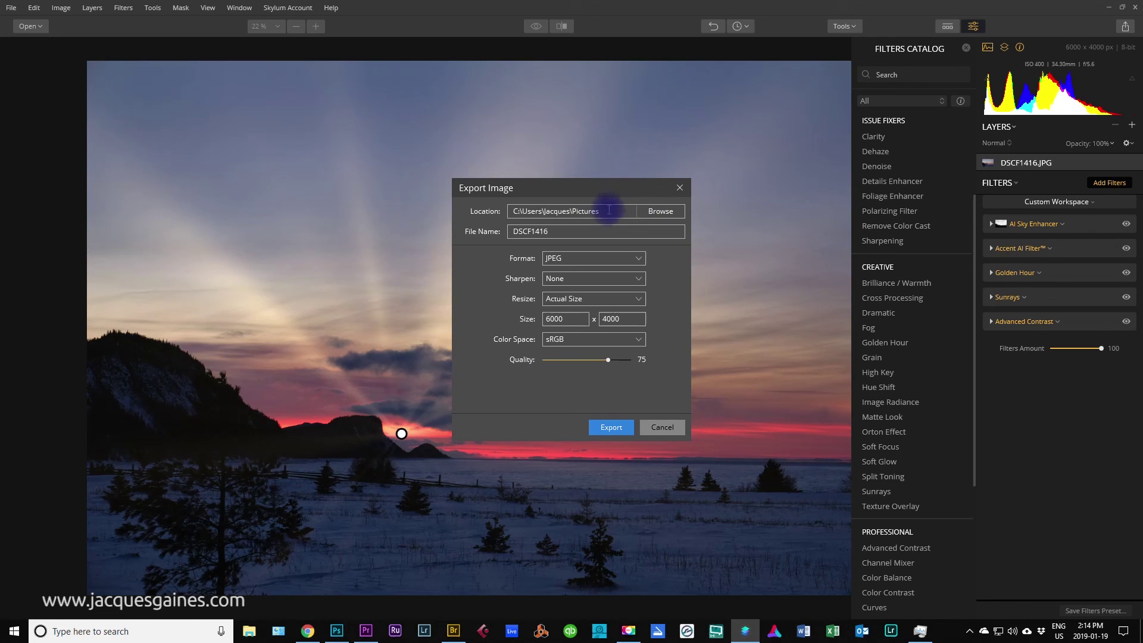
{"action": "left_click", "coordinate": [661, 211]}
{"action": "left_click", "coordinate": [585, 423]}
{"action": "left_click", "coordinate": [625, 427]}
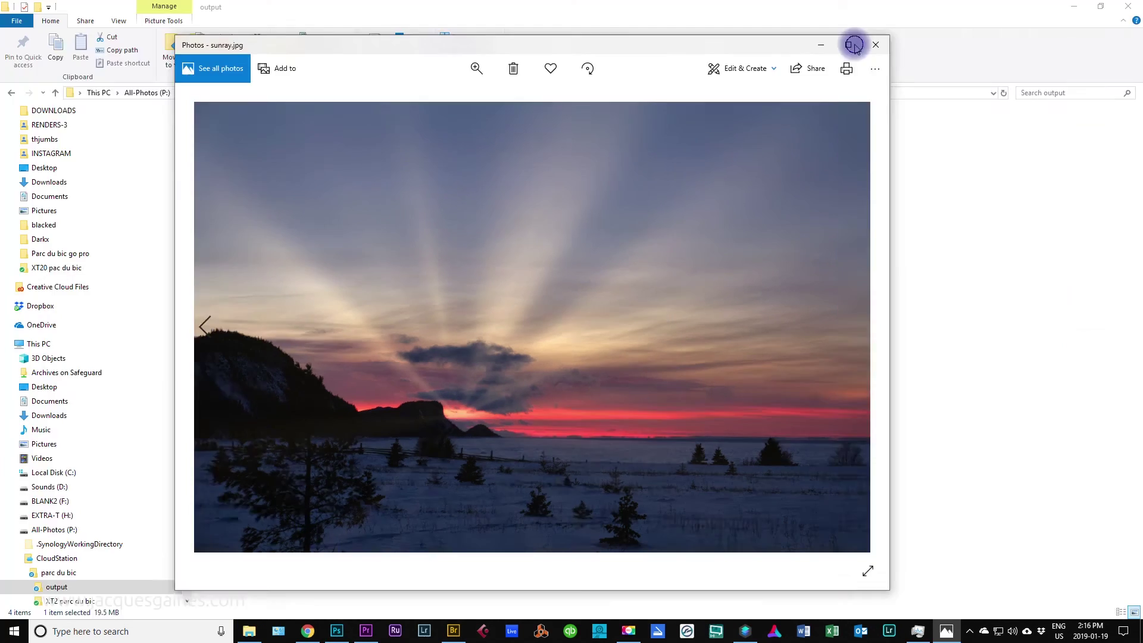
View sunray.jpg at full size, then switch to Adobe Bridge and preview the original full screen.
{"action": "left_click", "coordinate": [852, 43]}
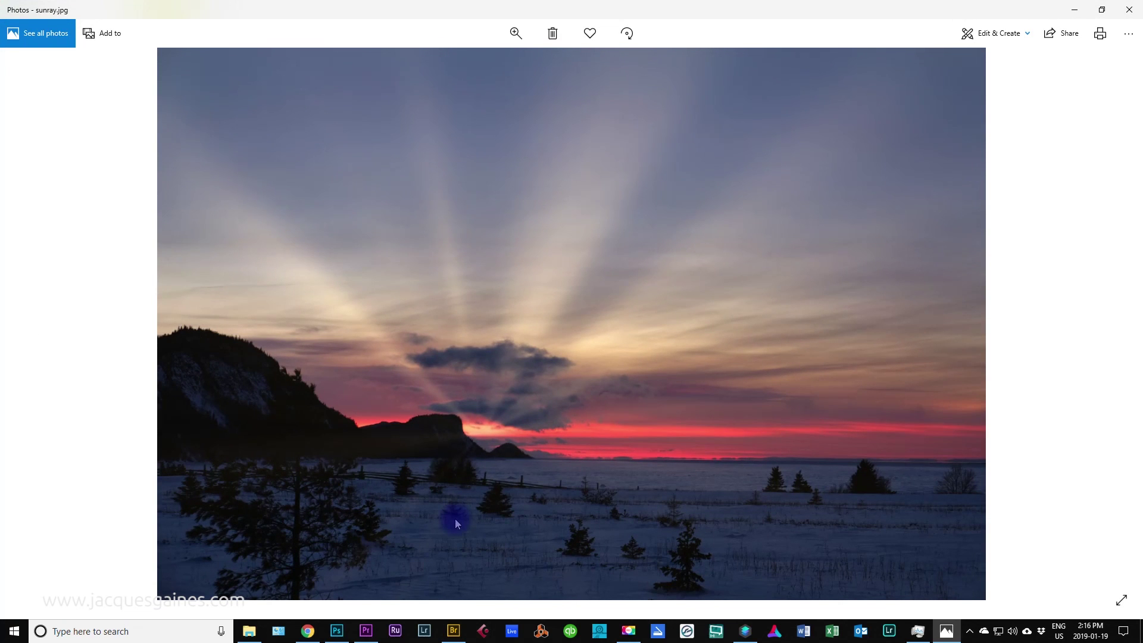
{"action": "left_click", "coordinate": [454, 632]}
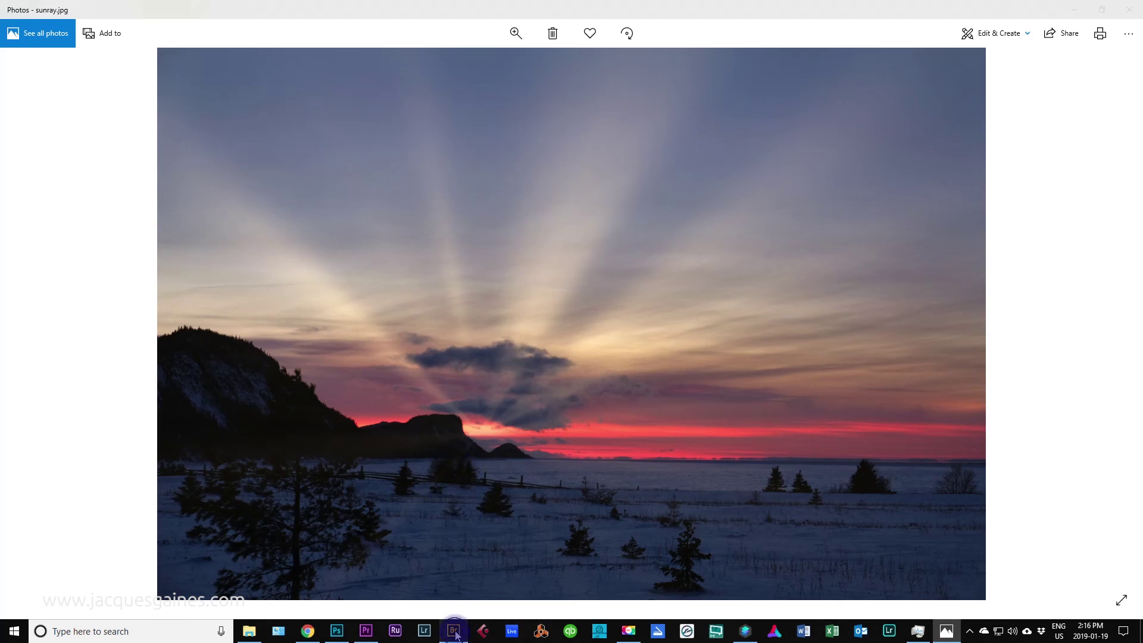
{"action": "key", "text": "space"}
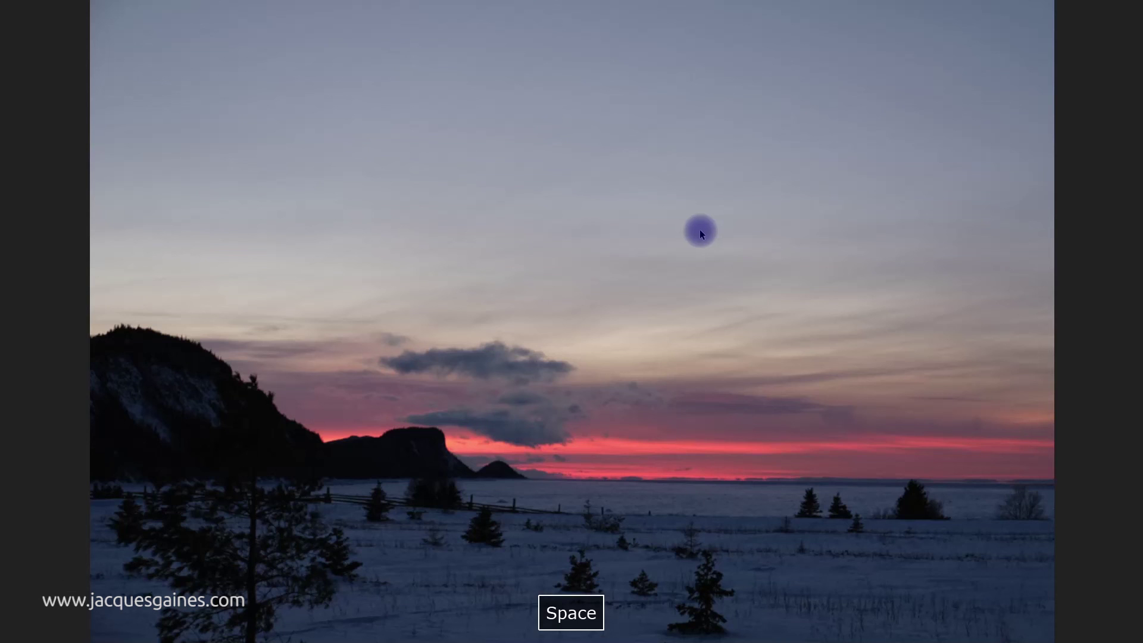
Close Bridge's full-screen preview to return to the XT20 pac du bic thumbnails.
{"action": "key", "text": "space"}
{"action": "key", "text": "Escape"}
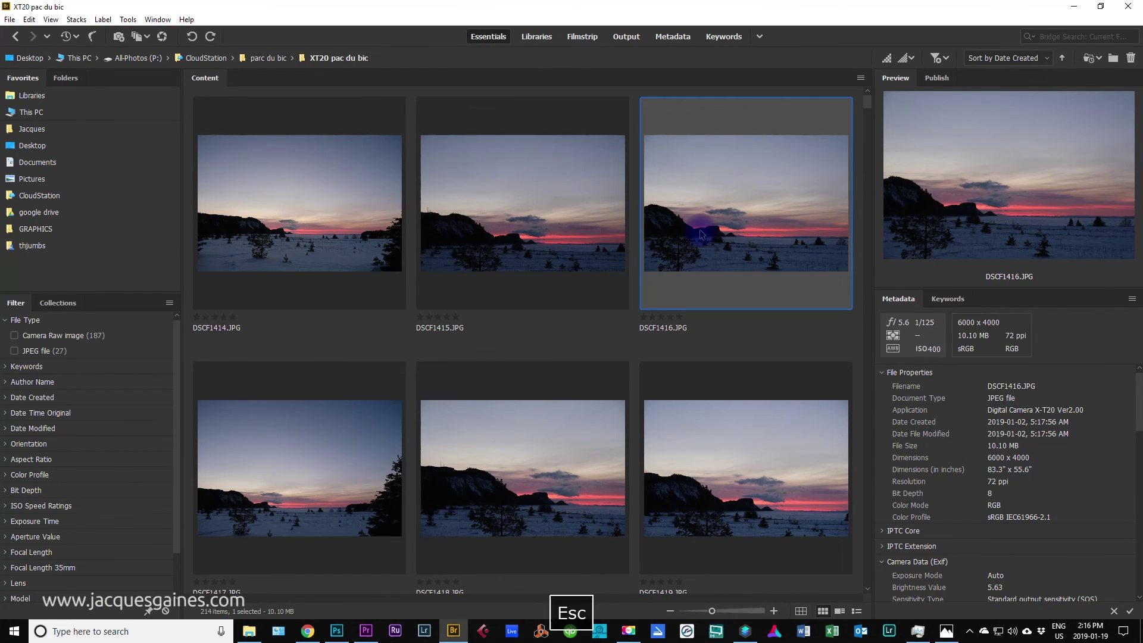